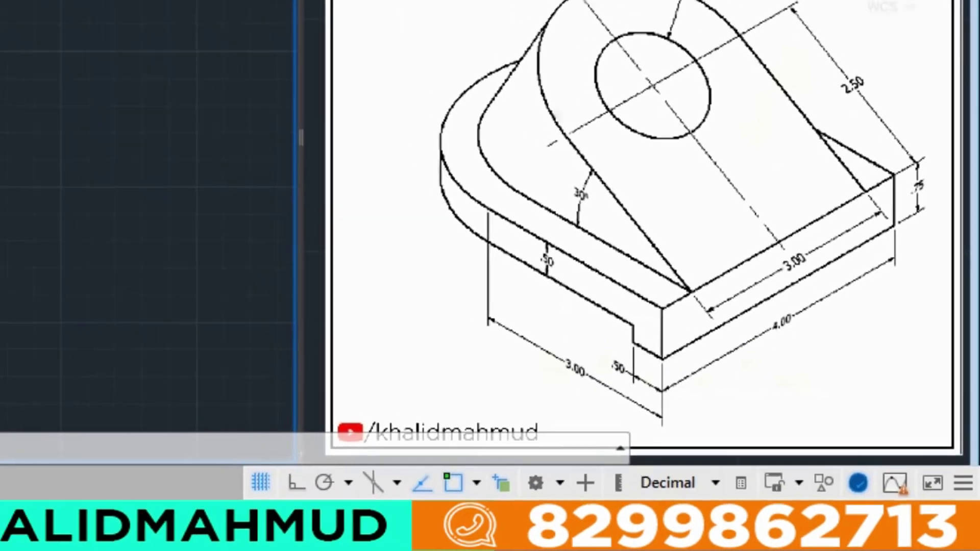
# Draw a 4 by 3 rectangle with RECTANG.
pyautogui.write('re')
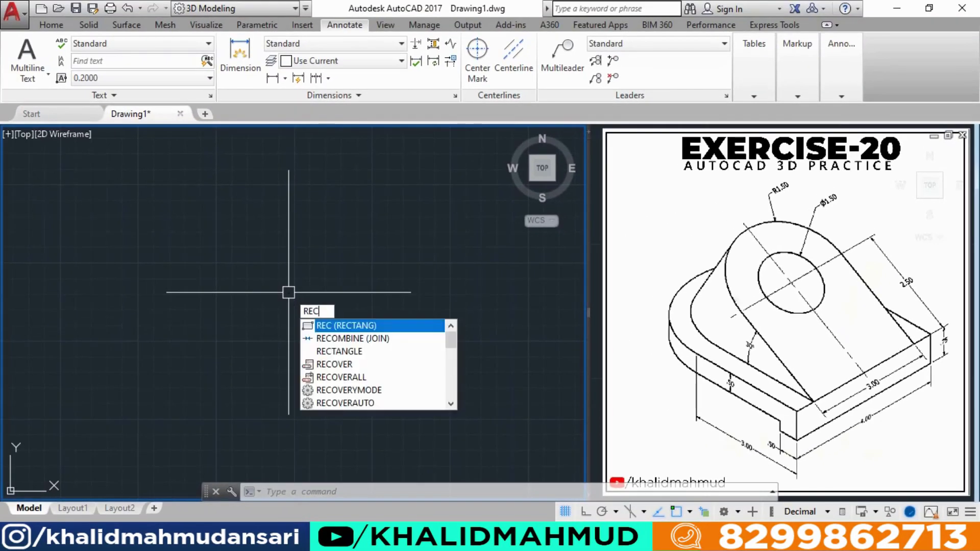
pyautogui.press('Return')
pyautogui.click(233, 260)
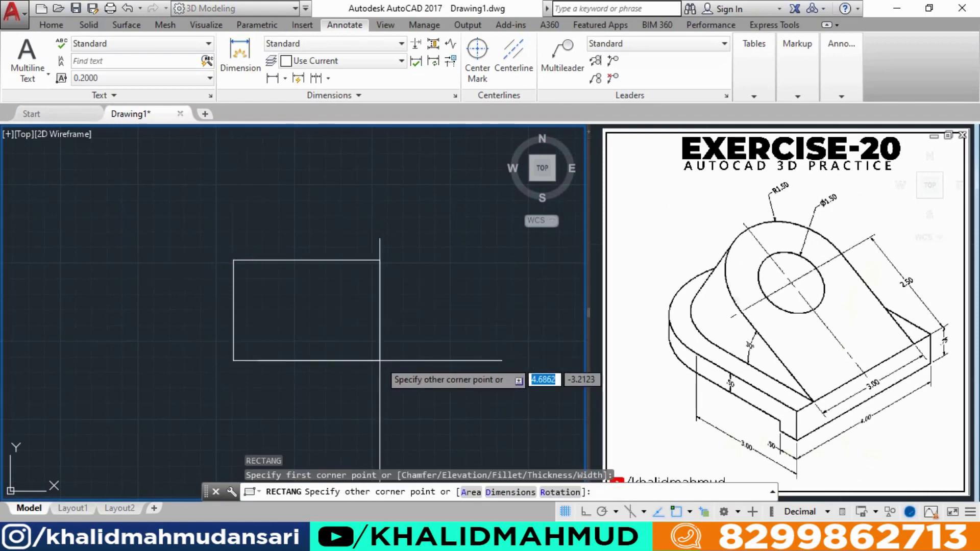
pyautogui.press('Tab')
pyautogui.write('3')
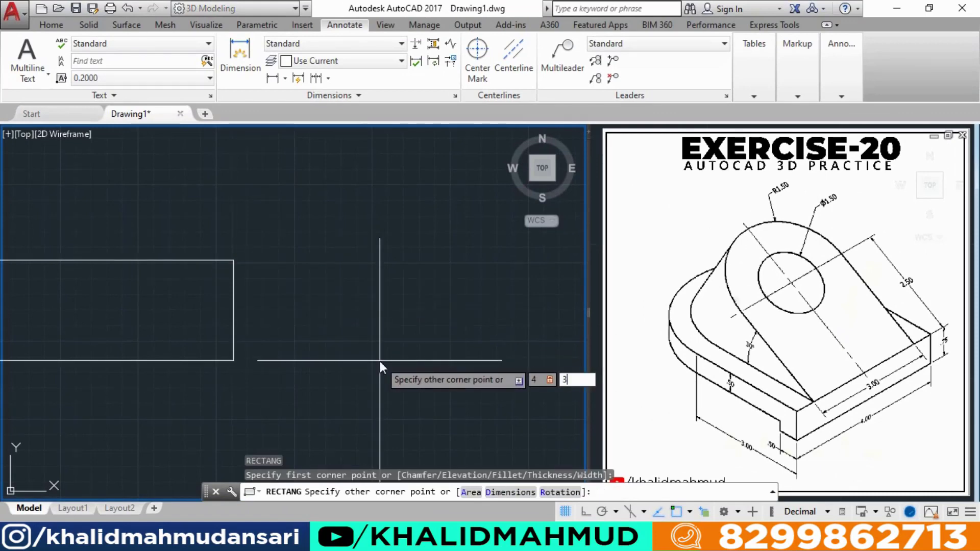
pyautogui.press('Return')
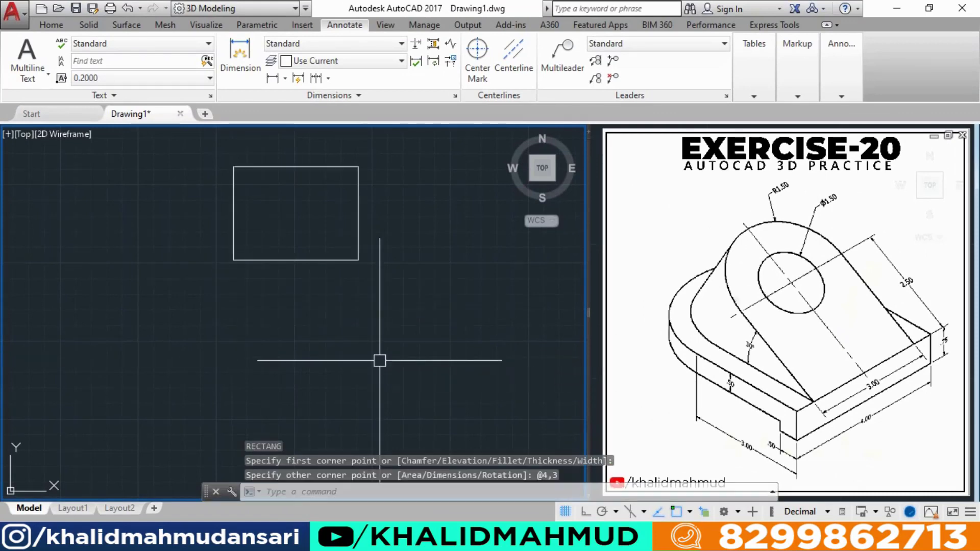
pyautogui.moveTo(337, 336)
pyautogui.mouseDown(button='middle')
pyautogui.moveTo(307, 299)
pyautogui.moveTo(307, 347)
pyautogui.mouseUp(button='middle')
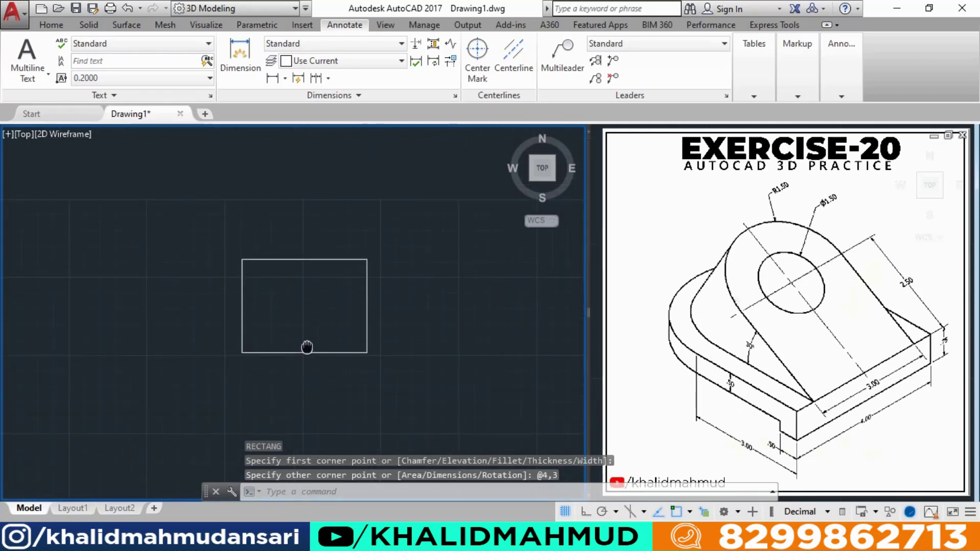
# Add linear dimensions checking the rectangle's 4.0000 width and 3.0000 height.
pyautogui.click(273, 77)
pyautogui.click(242, 259)
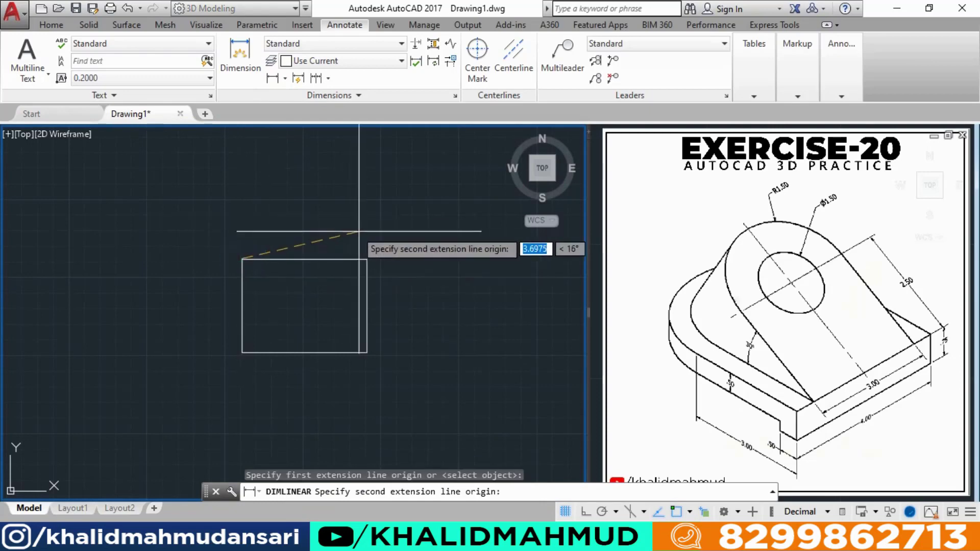
pyautogui.click(367, 259)
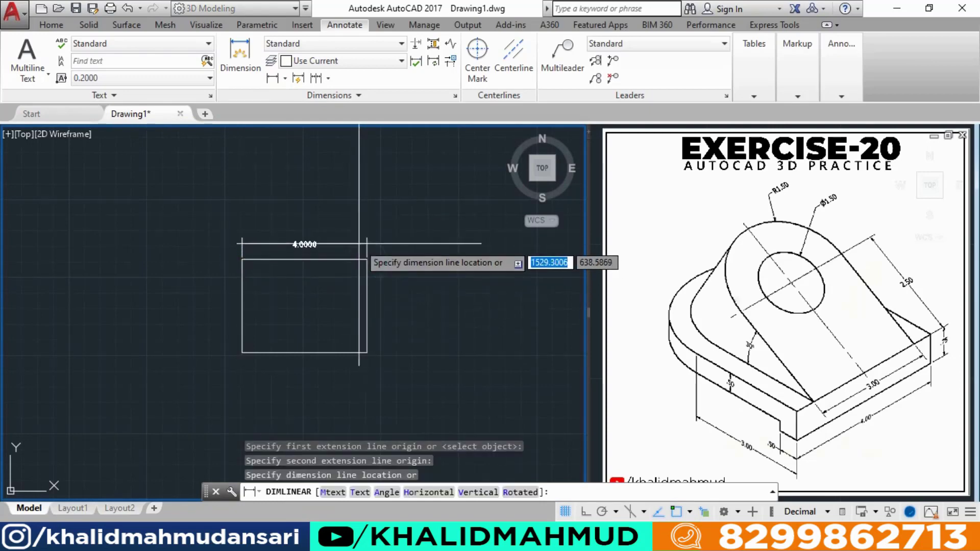
pyautogui.click(359, 244)
pyautogui.click(273, 78)
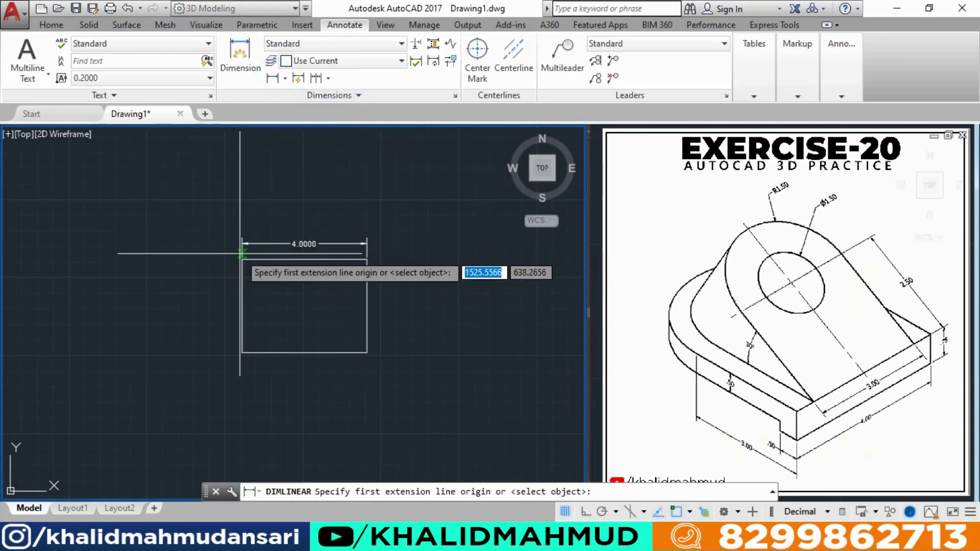
pyautogui.click(242, 260)
pyautogui.click(242, 352)
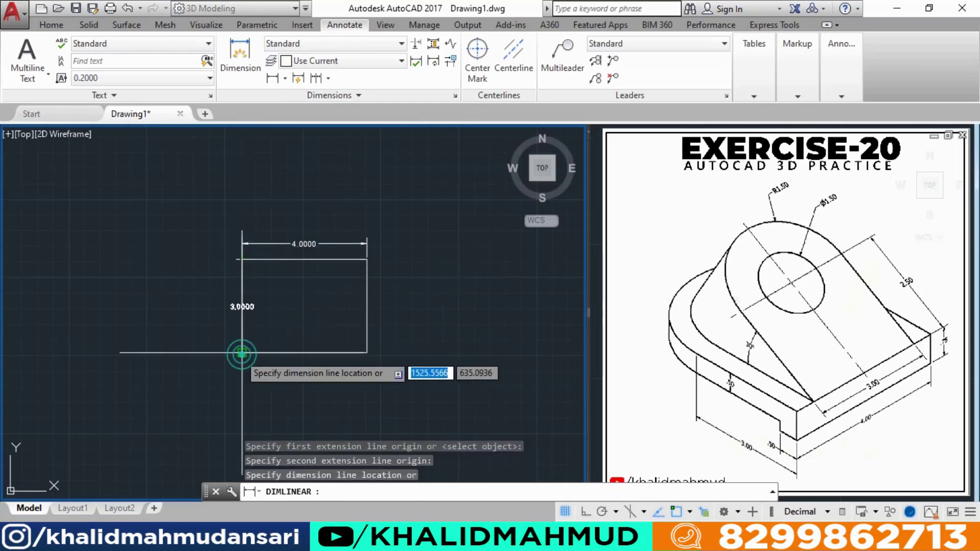
pyautogui.scroll(1, 242, 332)
pyautogui.click(219, 344)
pyautogui.scroll(2, 300, 331)
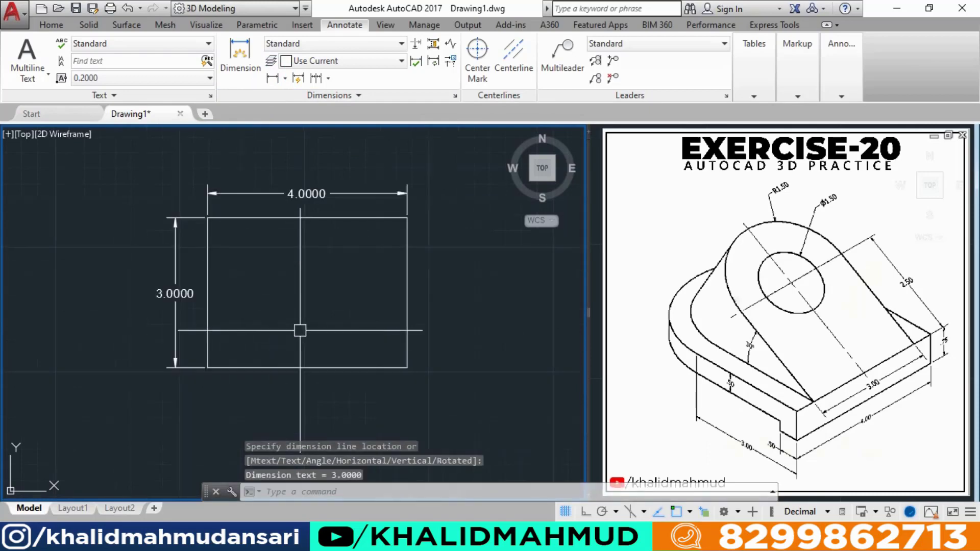
pyautogui.scroll(3, 300, 331)
pyautogui.scroll(-1, 313, 354)
pyautogui.moveTo(313, 354); pyautogui.dragTo(310, 378, button='middle')
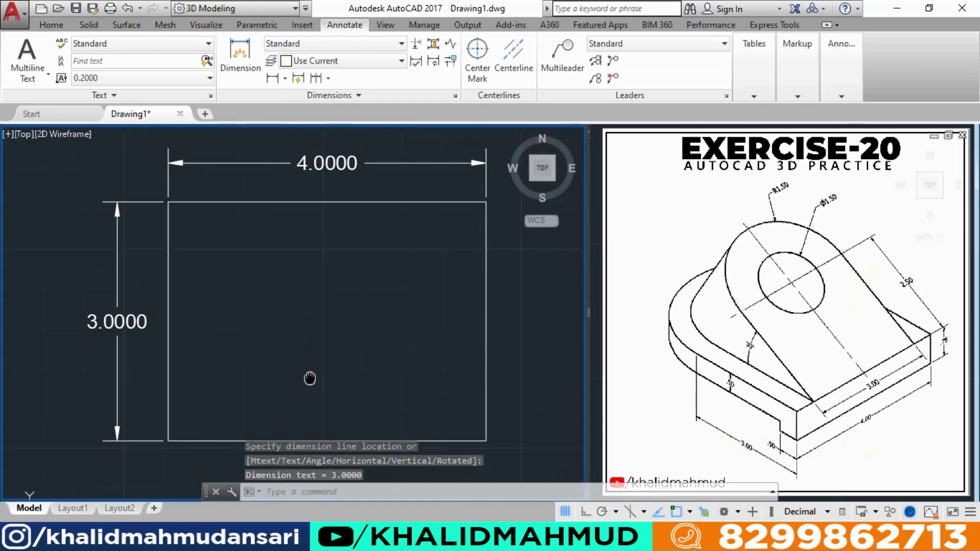
# Delete both temporary checking dimensions.
pyautogui.click(118, 321)
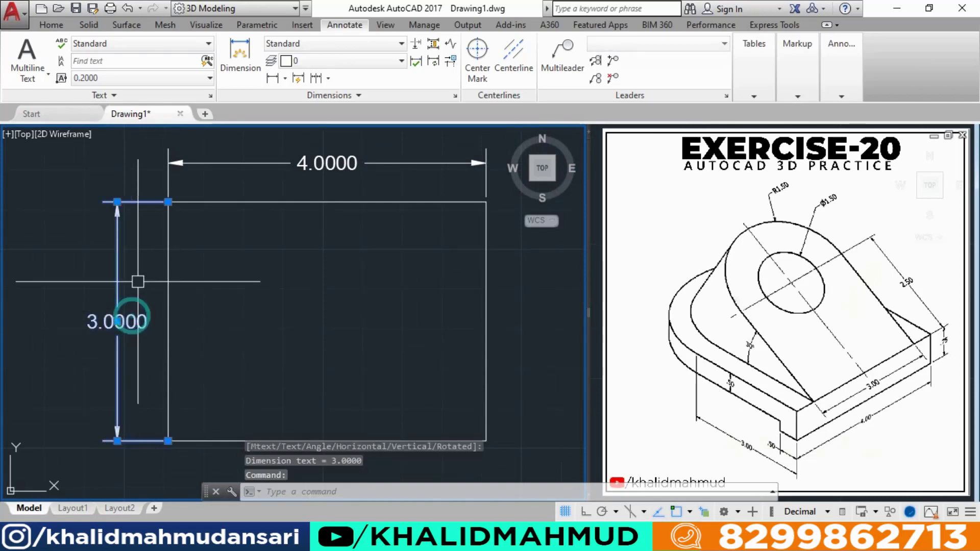
pyautogui.click(258, 167)
pyautogui.press('Delete')
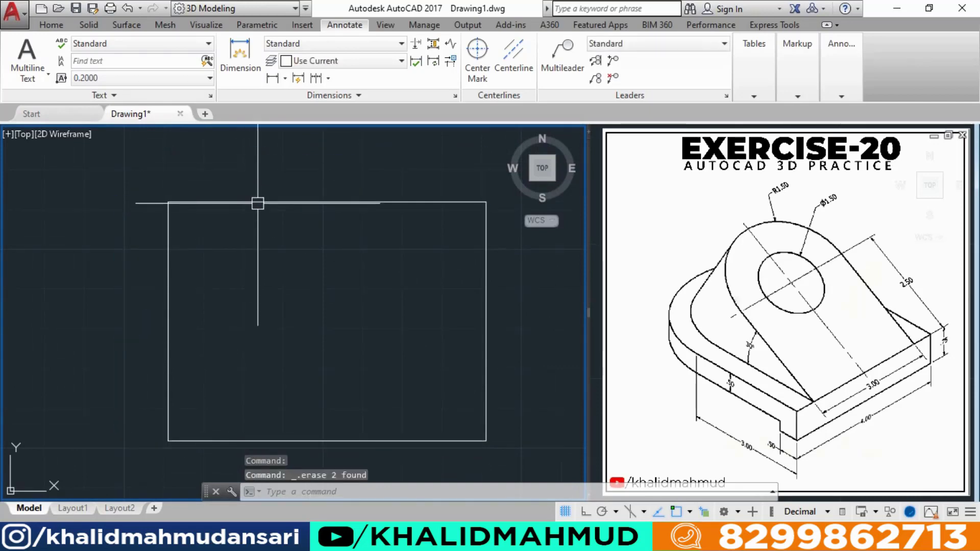
pyautogui.scroll(-1, 258, 204)
pyautogui.moveTo(258, 212); pyautogui.dragTo(252, 287, button='middle')
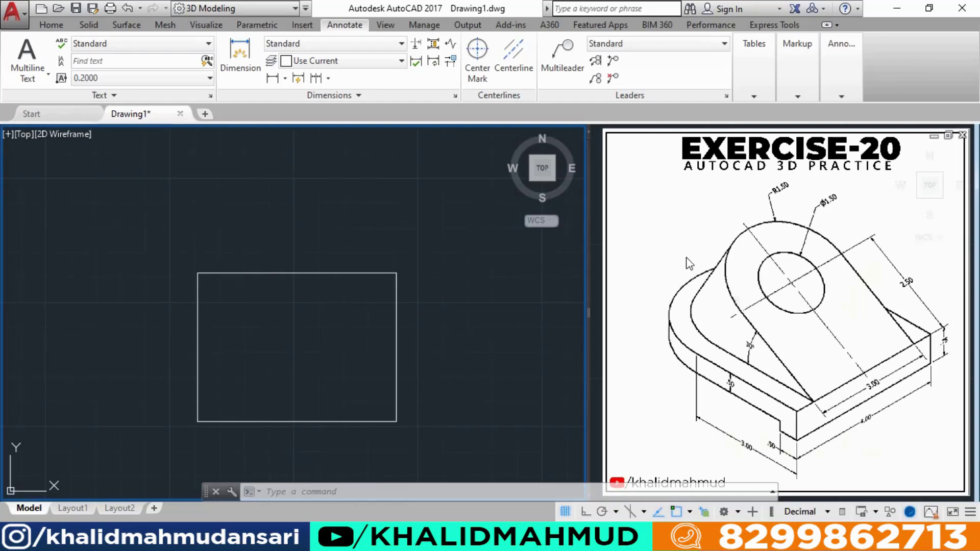
# Draw a radius-2 circle centred on the rectangle's top edge midpoint.
pyautogui.press('Escape')
pyautogui.write('c')
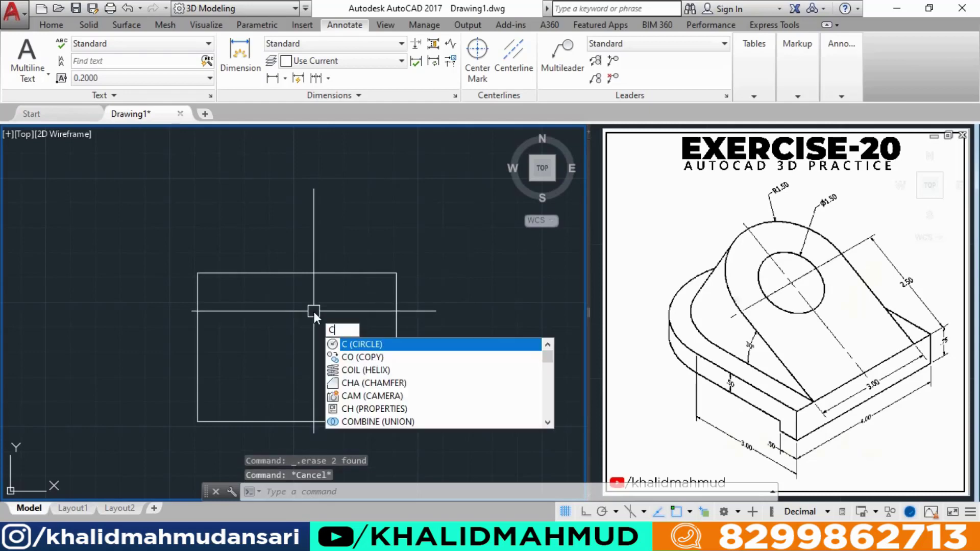
pyautogui.press('Return')
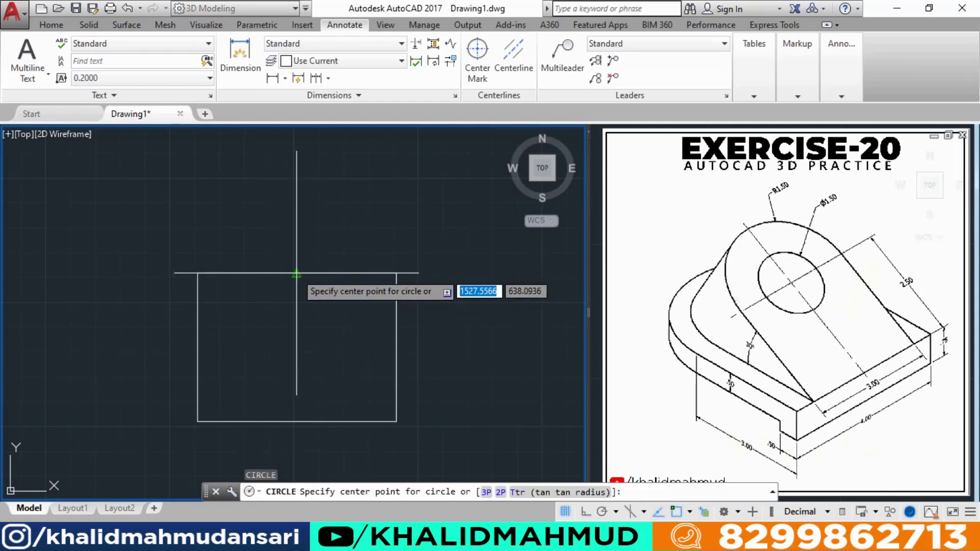
pyautogui.click(296, 273)
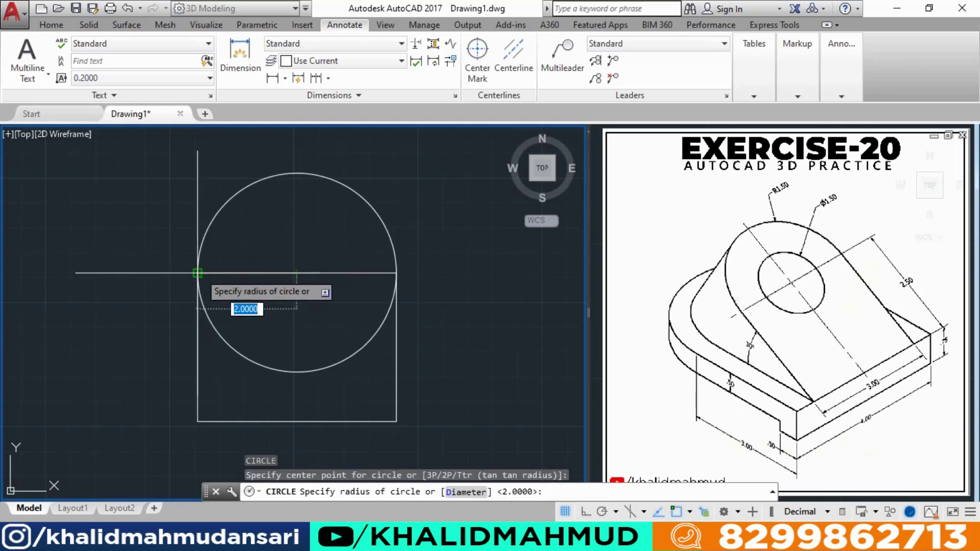
pyautogui.click(200, 273)
# Trim away the circle's lower arc and the rectangle's top line.
pyautogui.write('t')
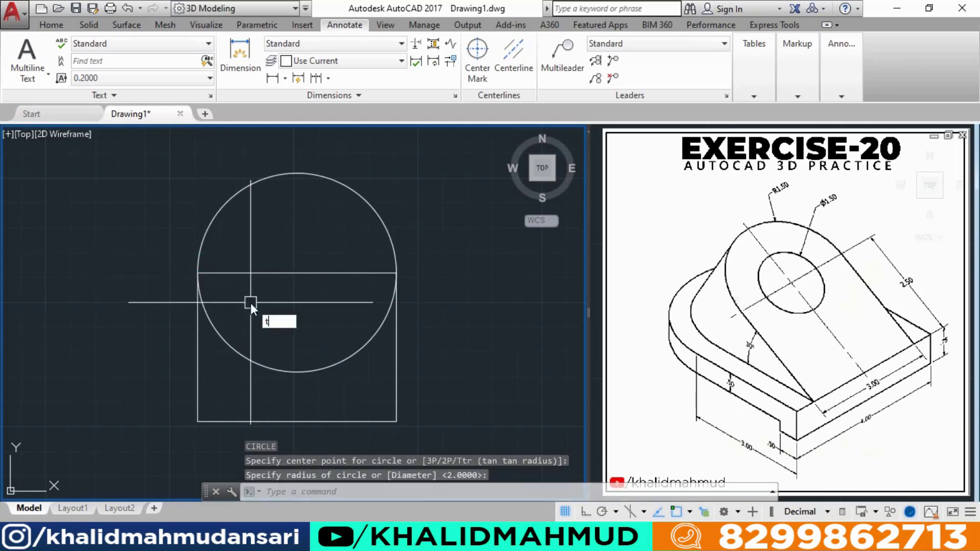
pyautogui.press('Return')
pyautogui.press('Return')
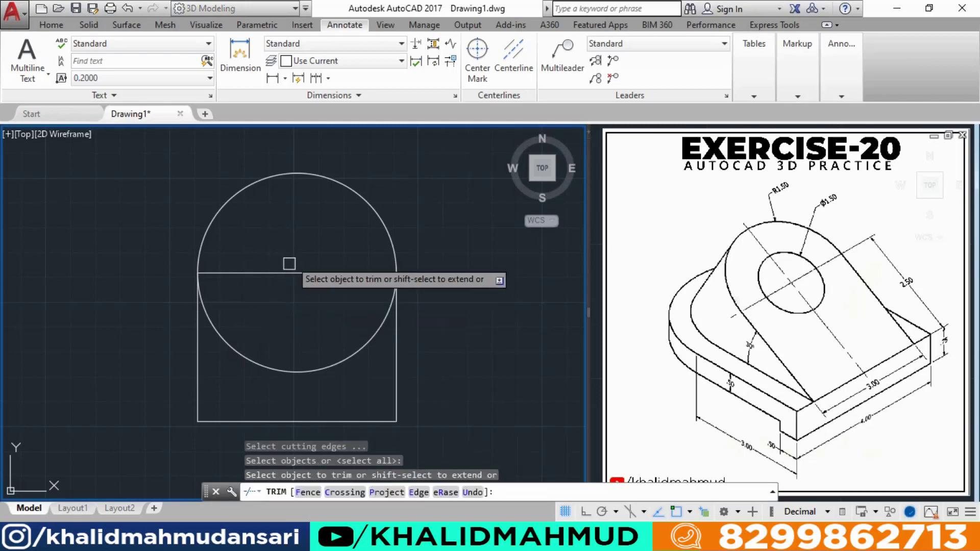
pyautogui.click(304, 241)
pyautogui.click(254, 369)
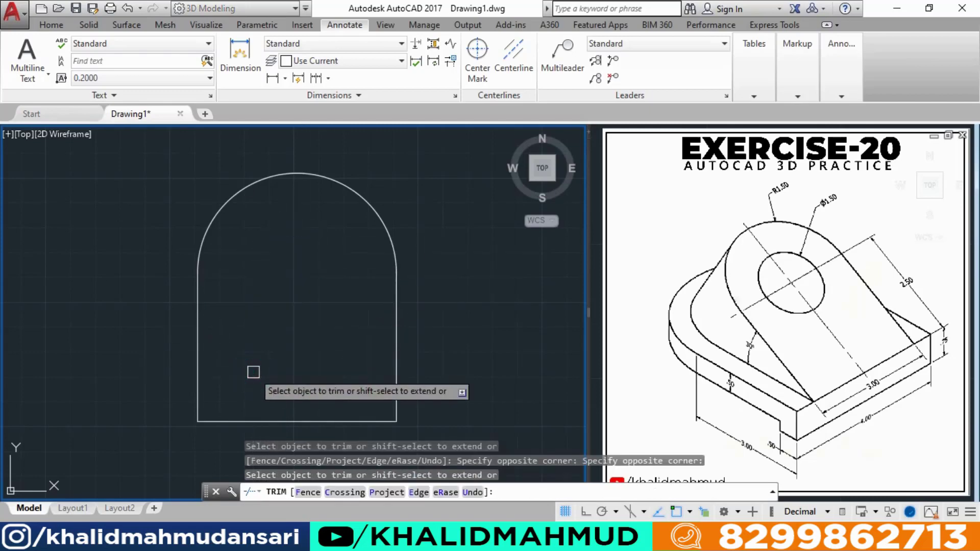
pyautogui.press('Escape')
# Start EXPLODE and pick the arched outline.
pyautogui.write('X')
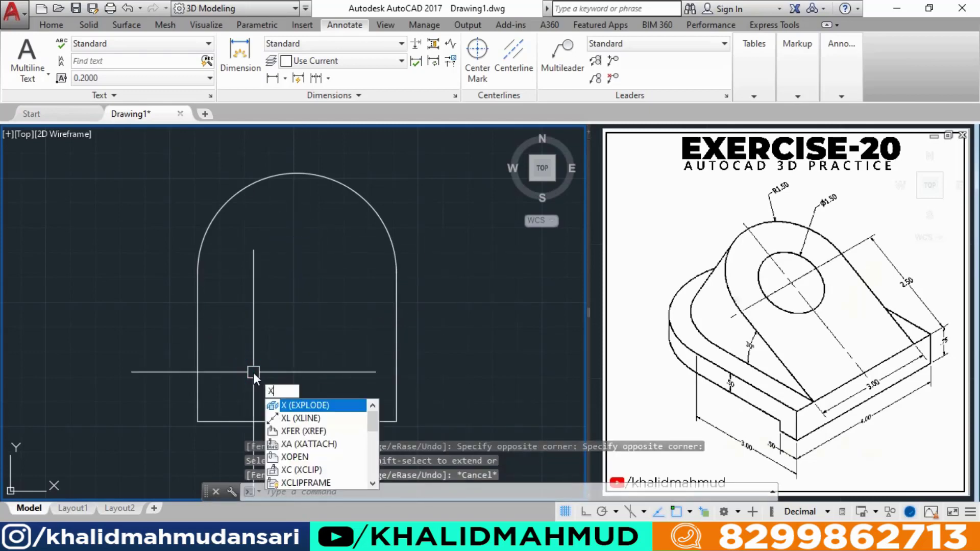
pyautogui.press('Return')
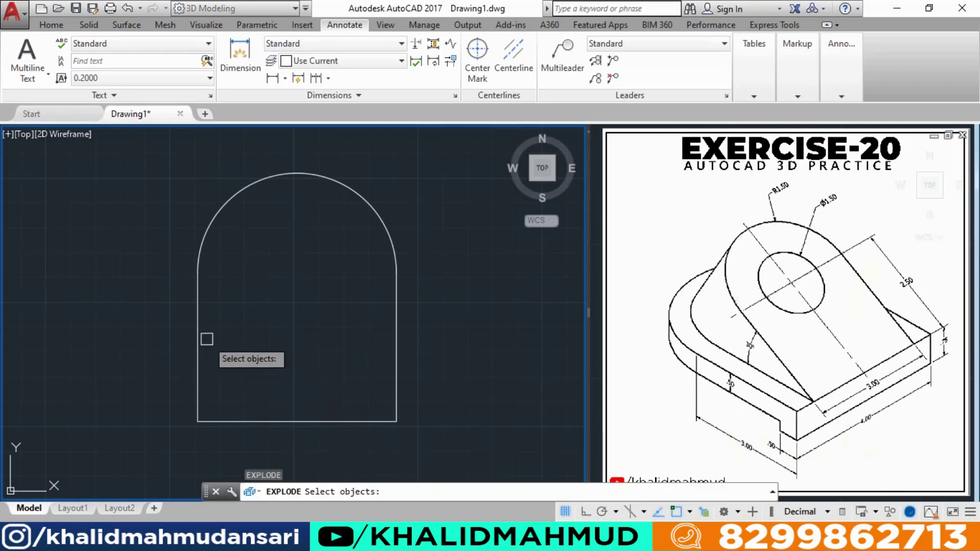
pyautogui.click(199, 335)
# Explode the outline and offset its bottom edge 0.50 inward.
pyautogui.press('Return')
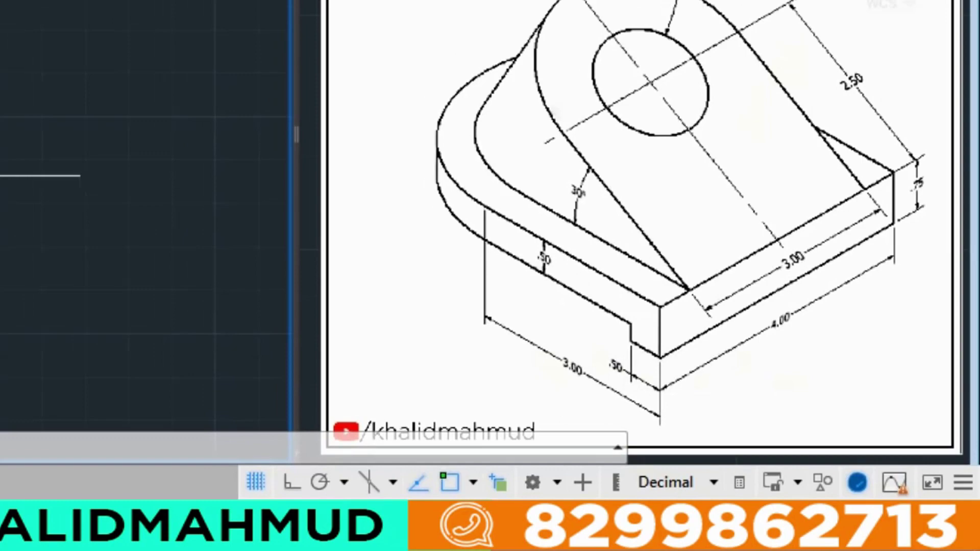
pyautogui.write('O')
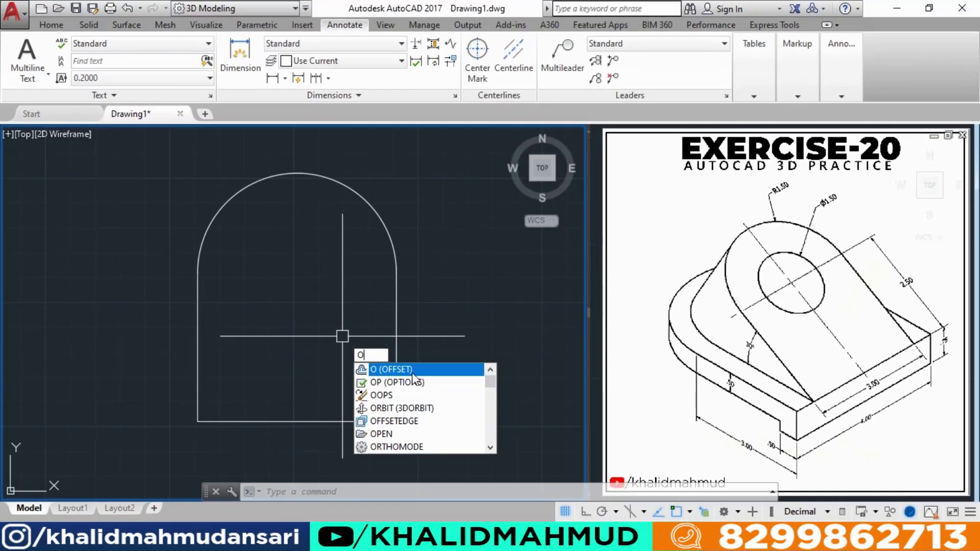
pyautogui.click(387, 370)
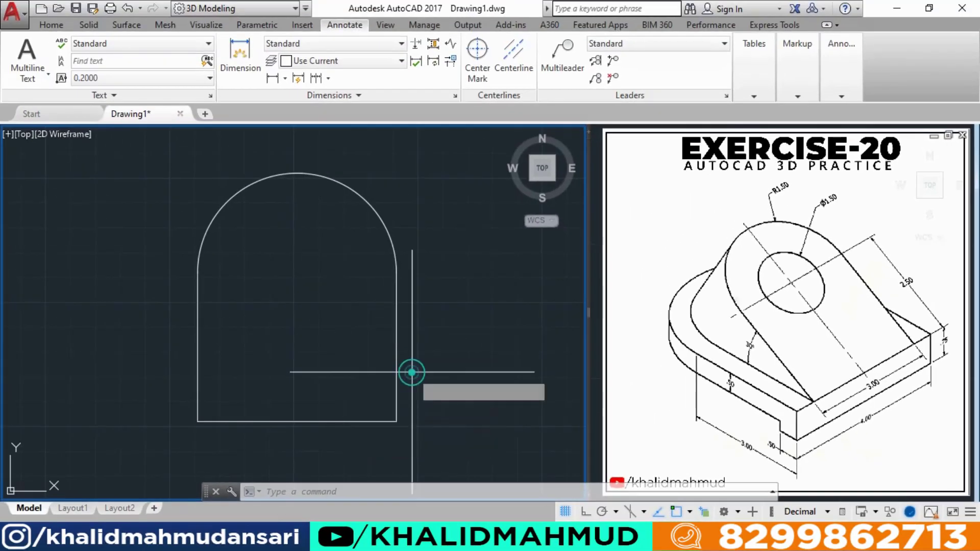
pyautogui.write('.50')
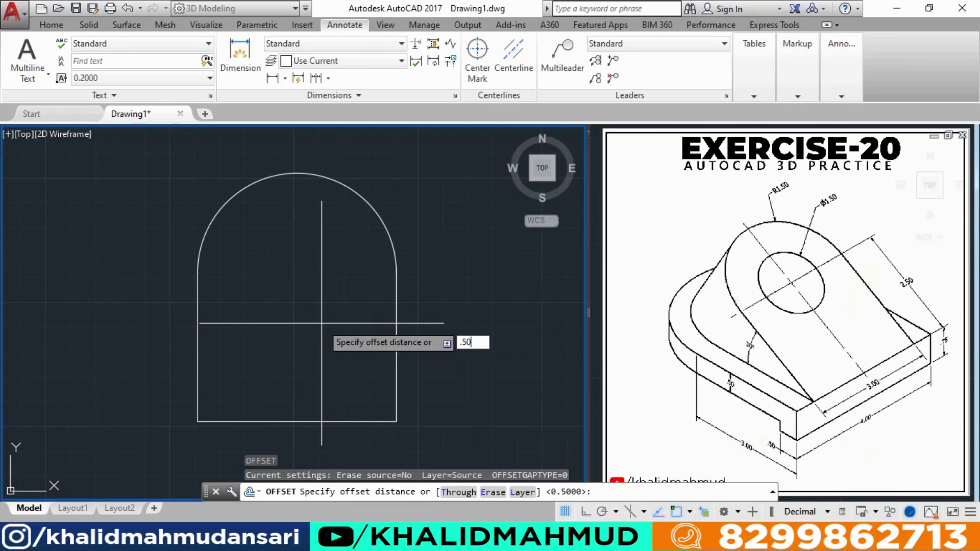
pyautogui.press('Return')
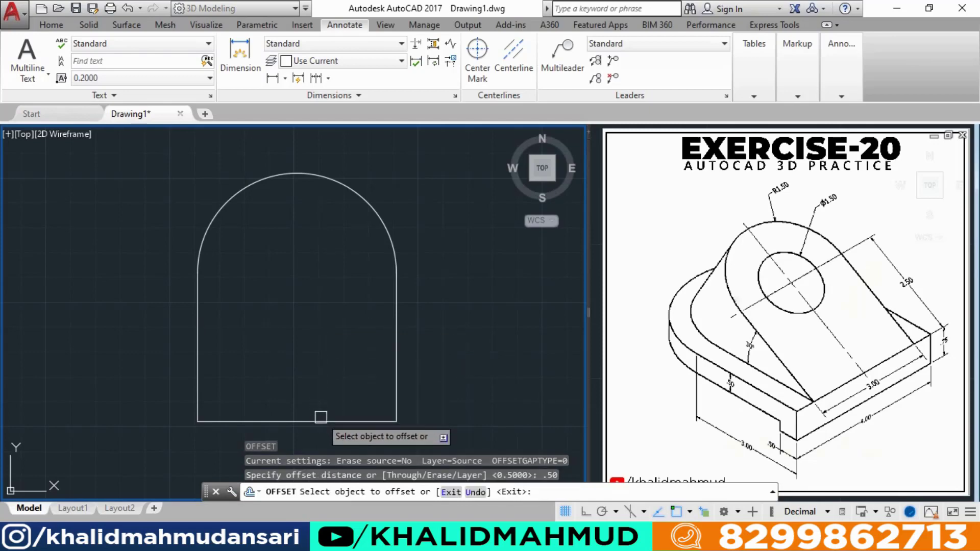
pyautogui.click(321, 419)
pyautogui.click(316, 323)
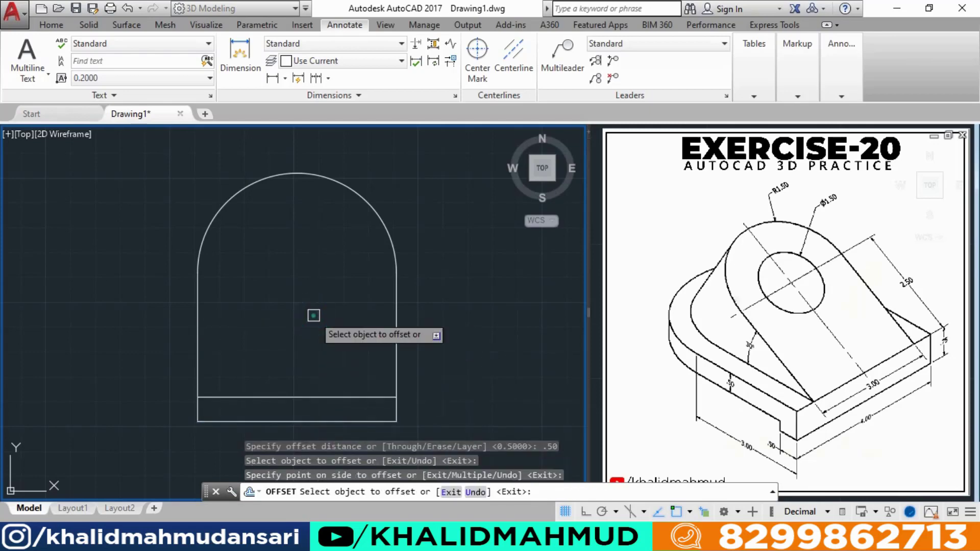
pyautogui.rightClick(313, 316)
pyautogui.click(322, 319)
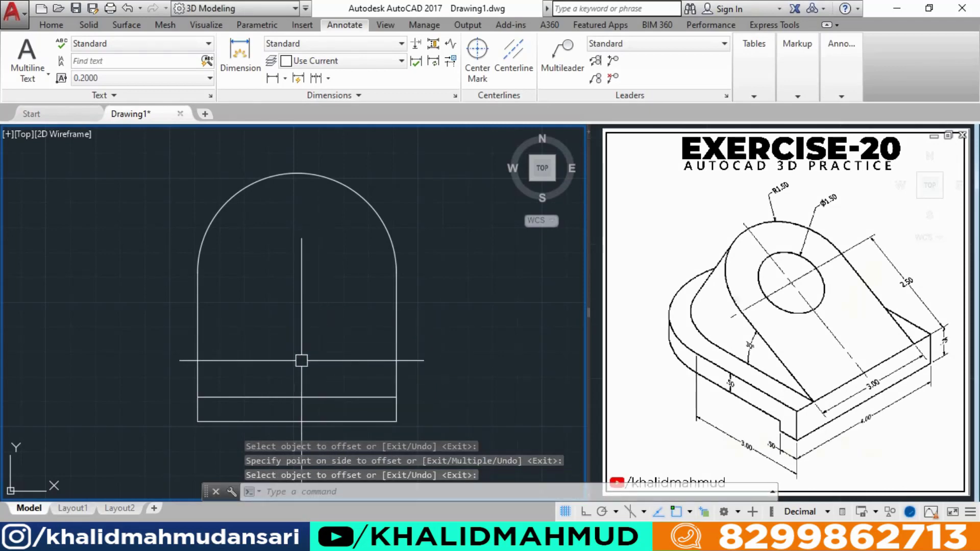
pyautogui.moveTo(301, 361)
pyautogui.keyDown('shift'); pyautogui.mouseDown(button='middle')
pyautogui.moveTo(358, 278)
pyautogui.moveTo(345, 313)
pyautogui.mouseUp(button='middle'); pyautogui.keyUp('shift')
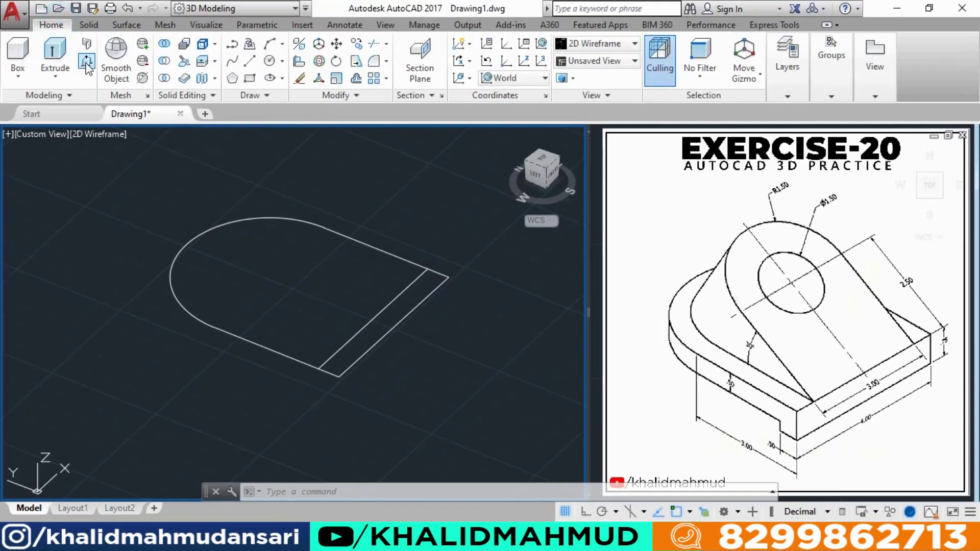
# Press-pull the narrow end strip up 0.75 into a box.
pyautogui.click(87, 63)
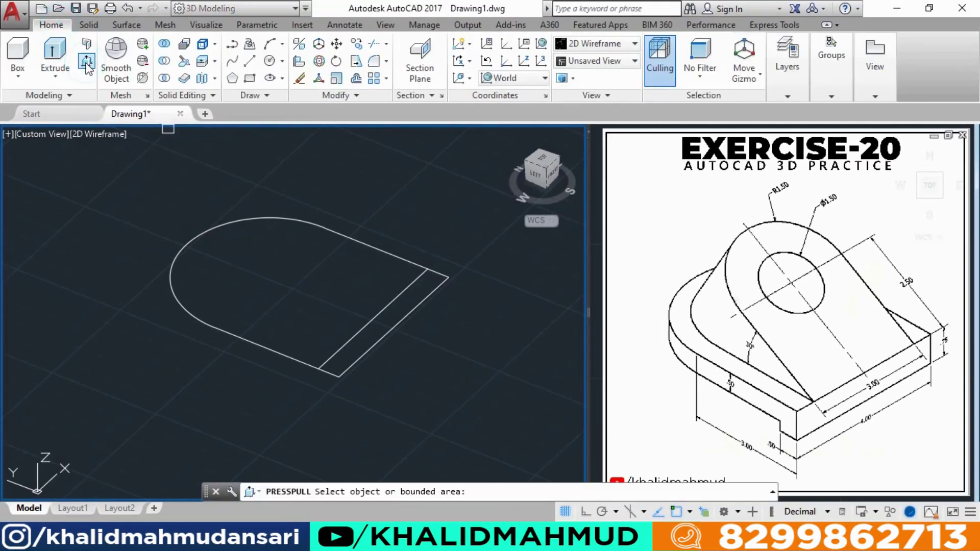
pyautogui.click(398, 307)
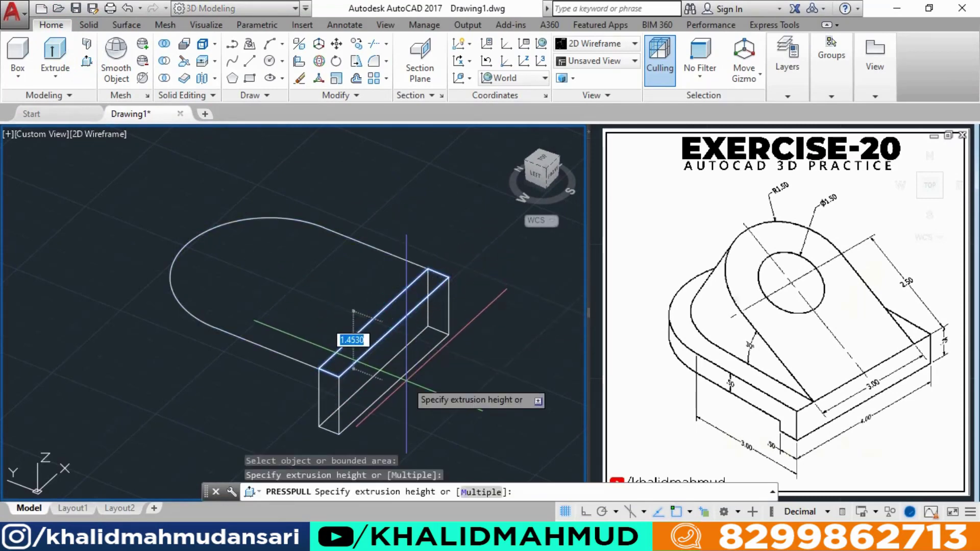
pyautogui.write('.75')
pyautogui.press('Return')
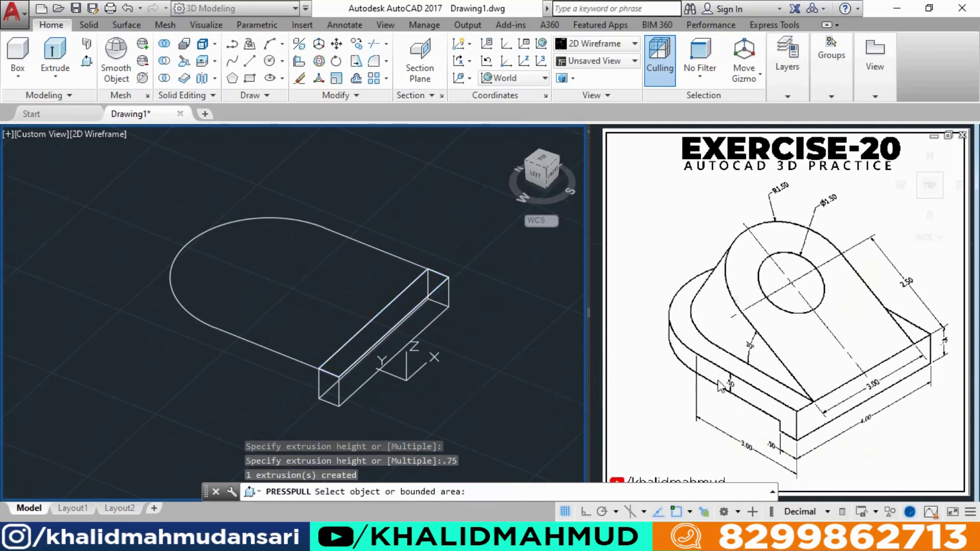
# Press-pull the D-shaped region up 0.50 into a slab.
pyautogui.click(254, 267)
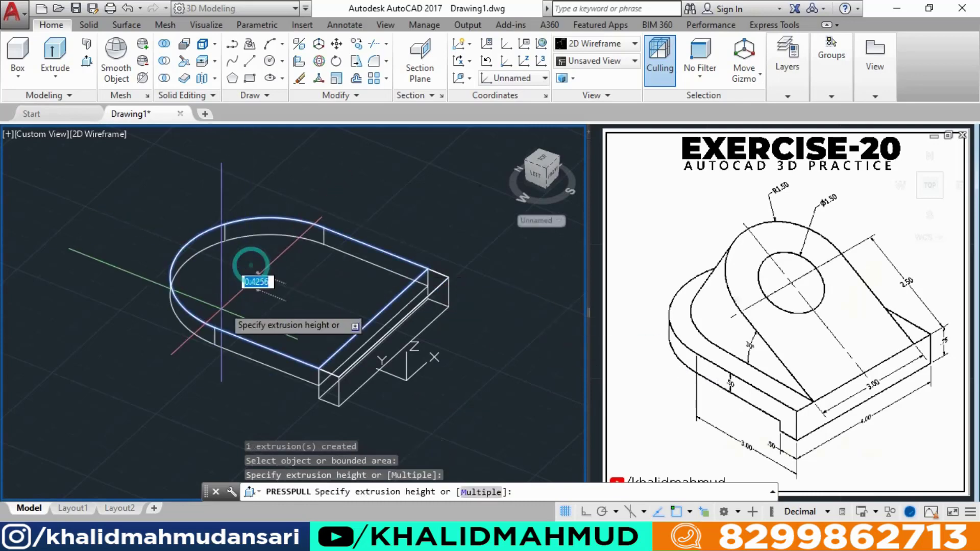
pyautogui.write('.50')
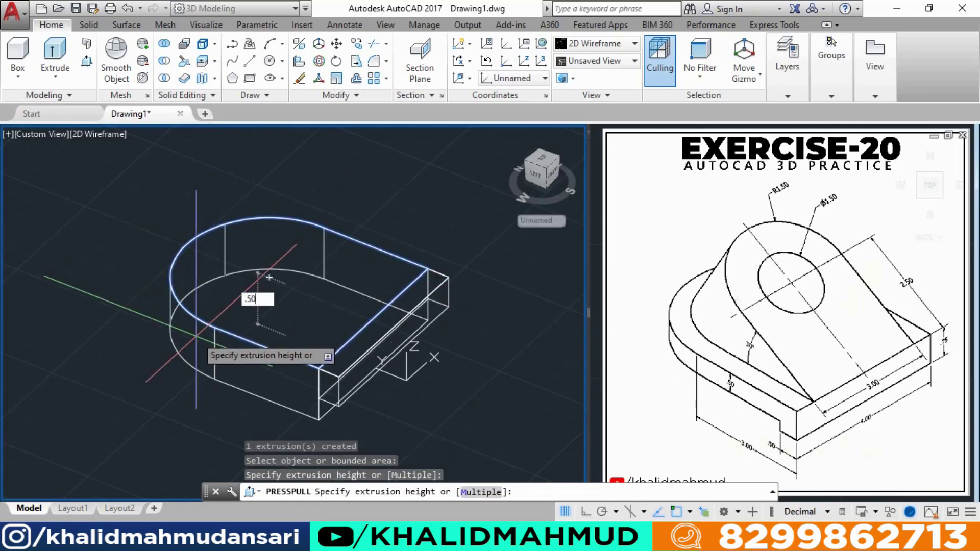
pyautogui.press('Return')
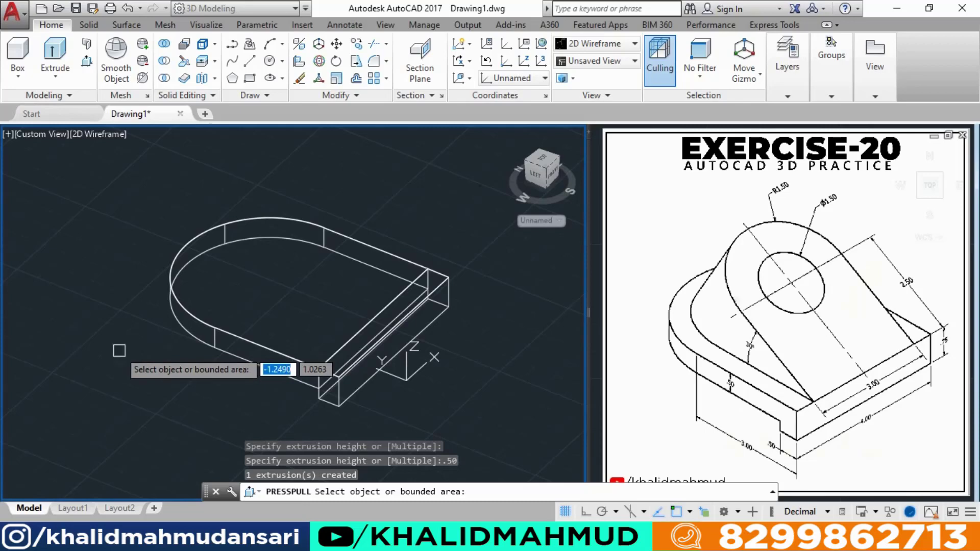
pyautogui.press('Return')
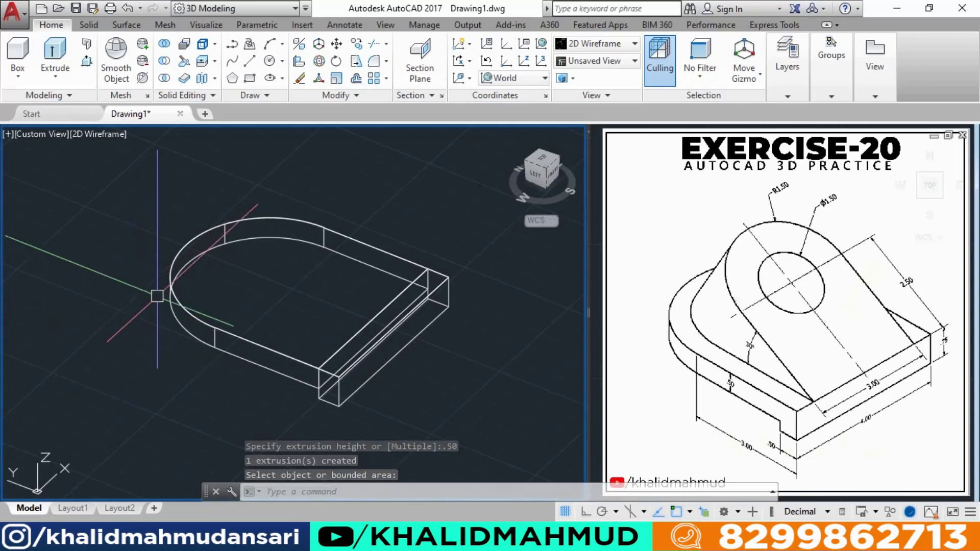
pyautogui.click(331, 228)
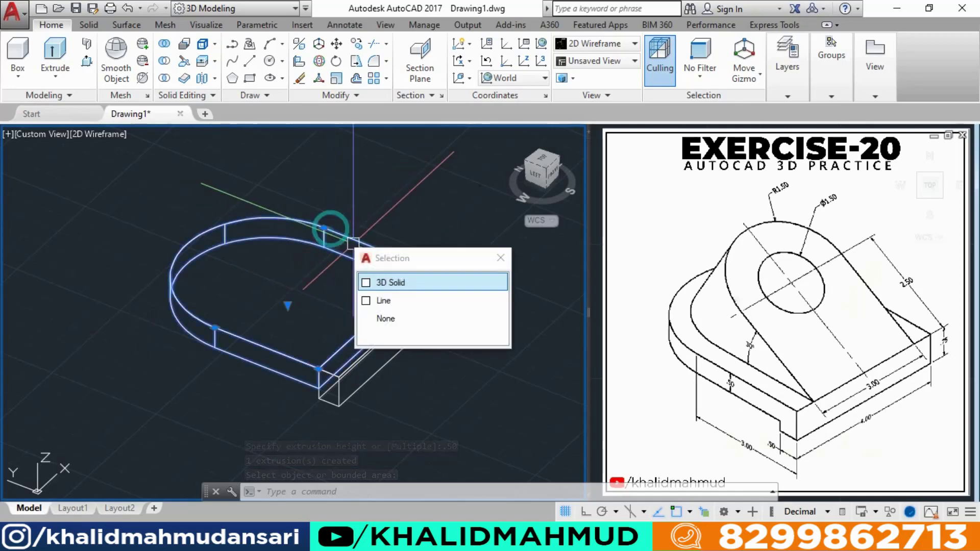
# Union the 0.50 D-shaped slab and the 0.75 strip box into one solid.
pyautogui.click(380, 283)
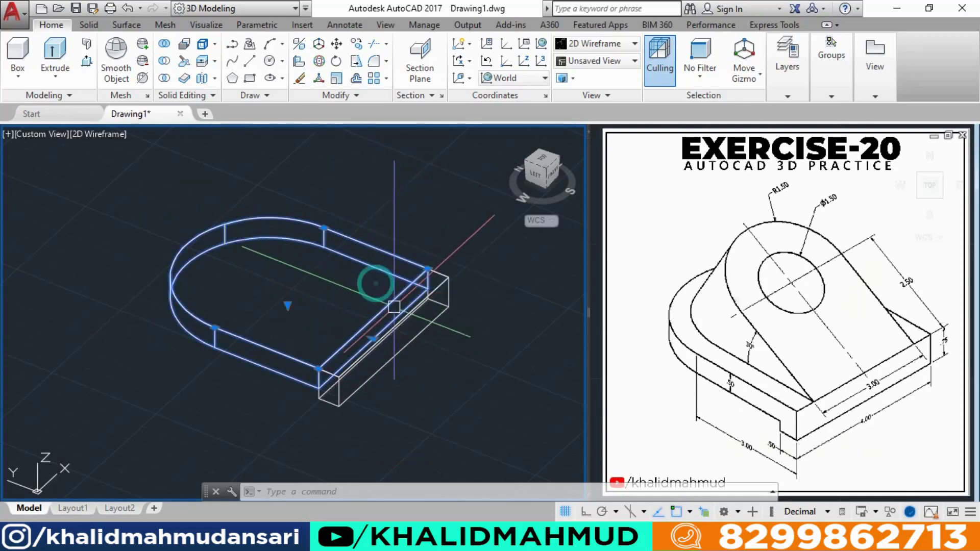
pyautogui.click(410, 339)
pyautogui.press('Escape')
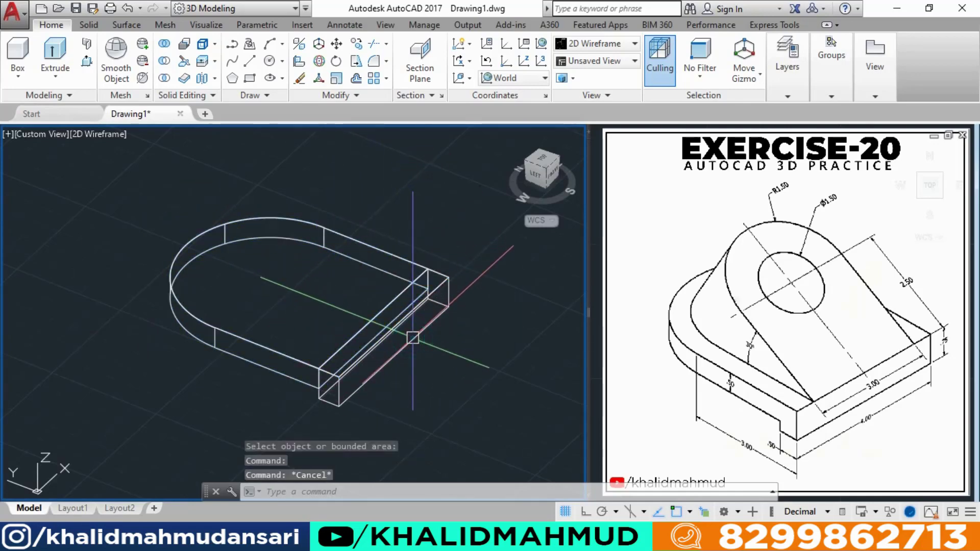
pyautogui.click(164, 44)
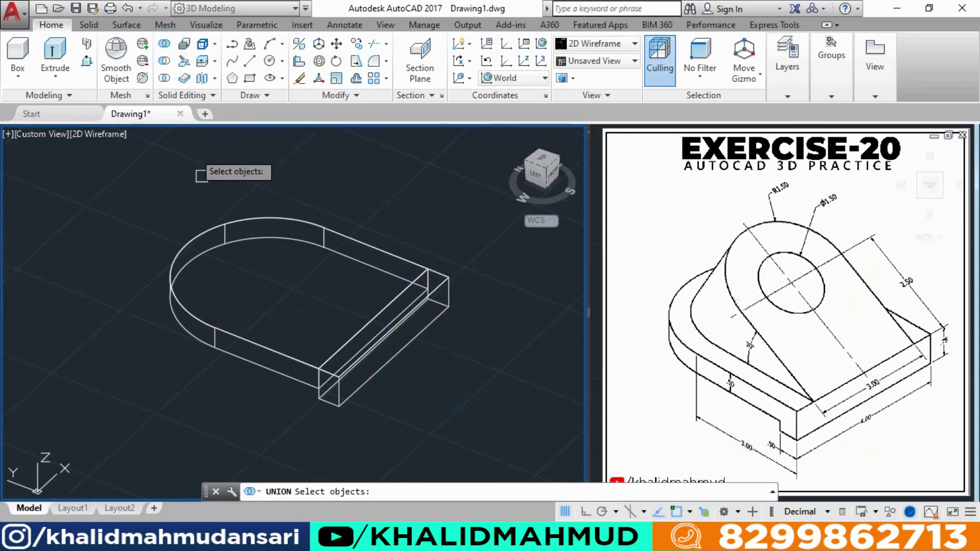
pyautogui.click(219, 228)
pyautogui.click(280, 284)
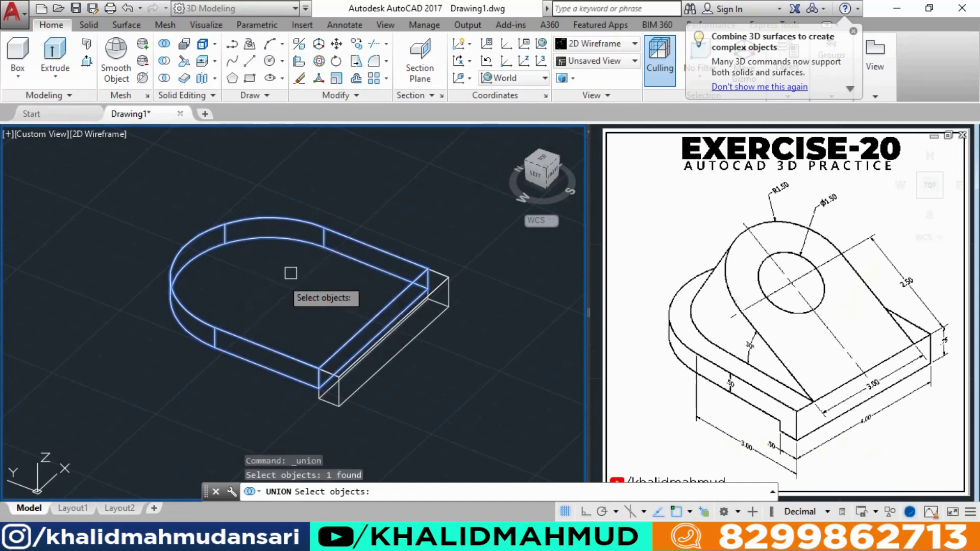
pyautogui.click(439, 305)
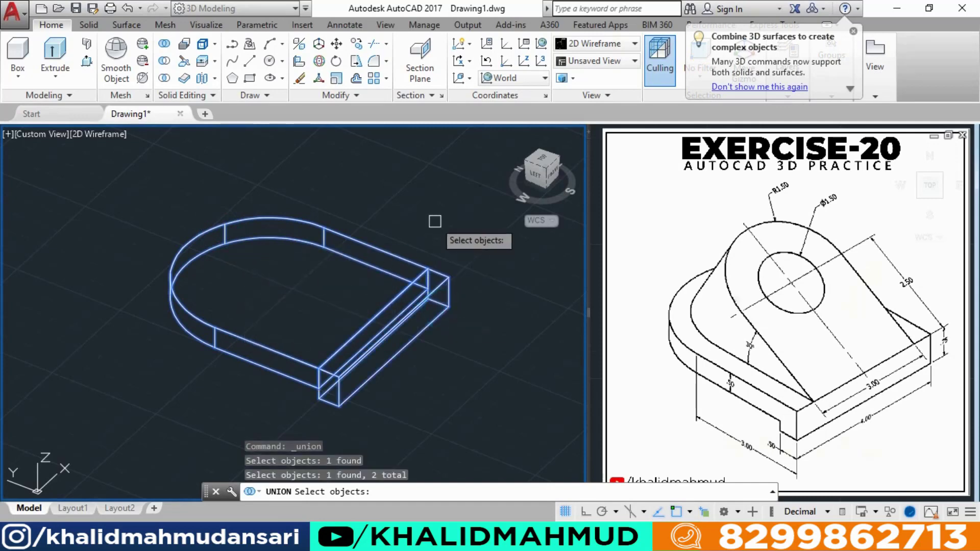
pyautogui.press('Return')
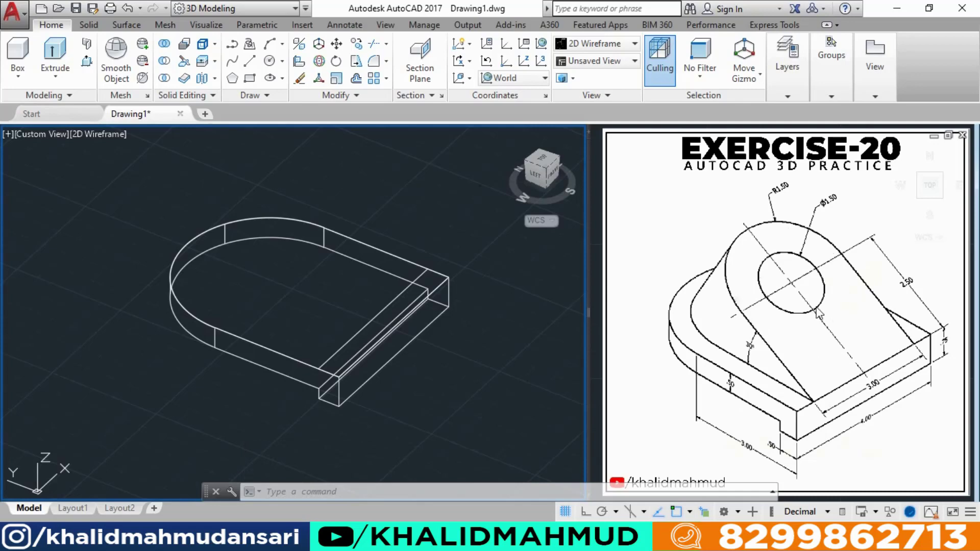
# Move the UCS origin to the bottom corner at the end of the strip box.
pyautogui.moveTo(445, 267); pyautogui.dragTo(409, 277, button='middle')
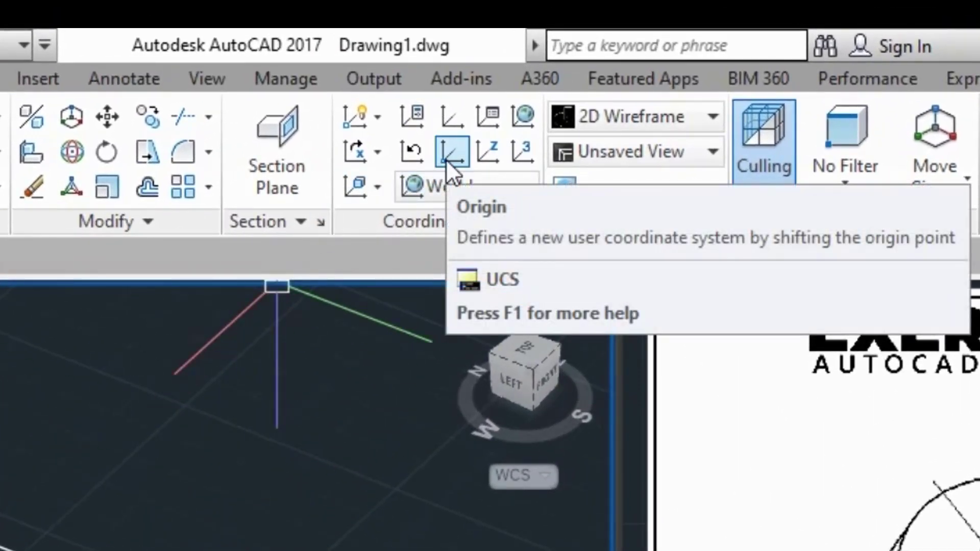
pyautogui.click(446, 159)
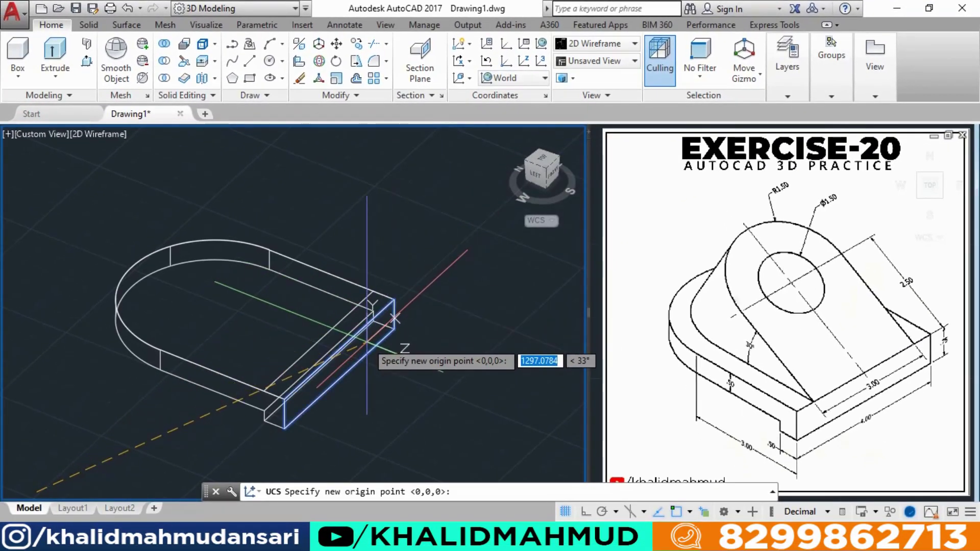
pyautogui.click(366, 342)
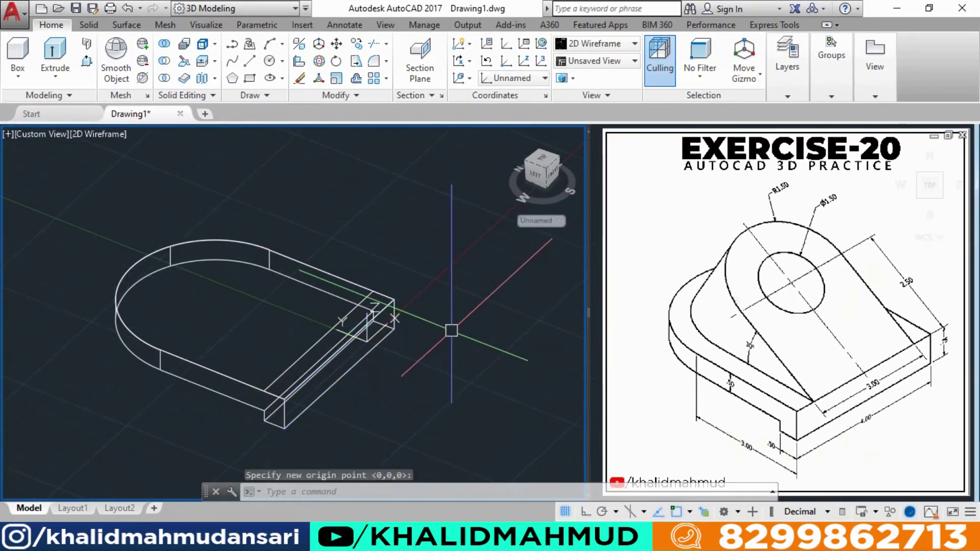
pyautogui.scroll(2, 363, 339)
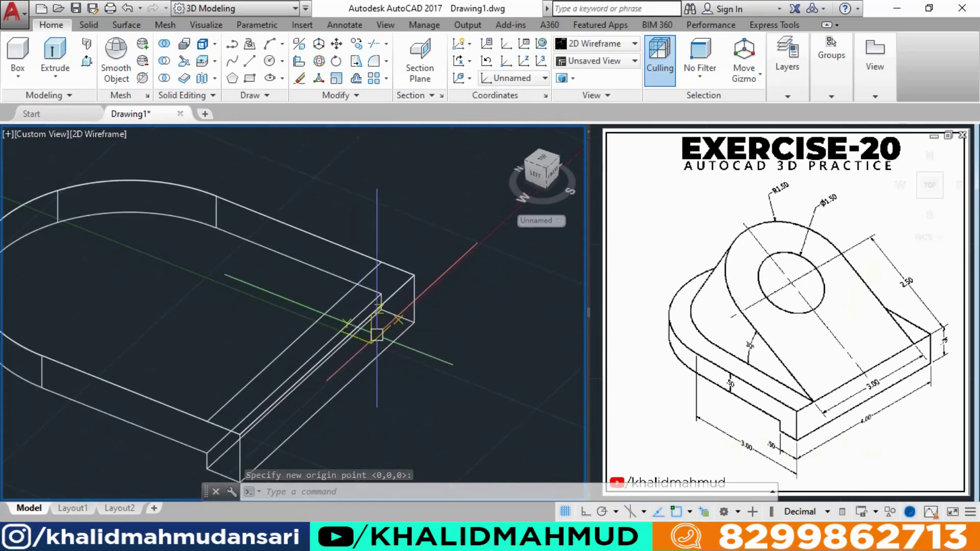
pyautogui.click(377, 335)
pyautogui.click(418, 386)
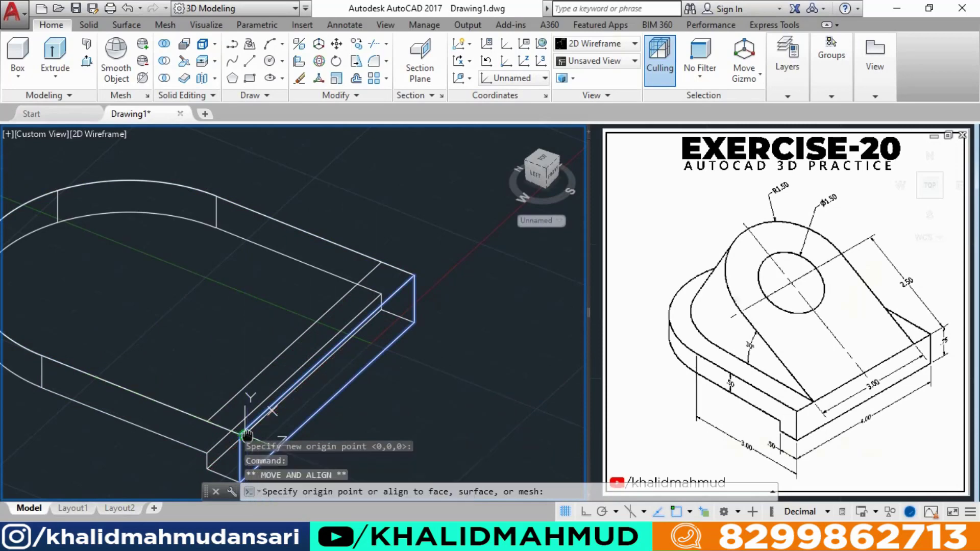
pyautogui.moveTo(247, 434); pyautogui.dragTo(256, 379, button='middle')
pyautogui.click(250, 380)
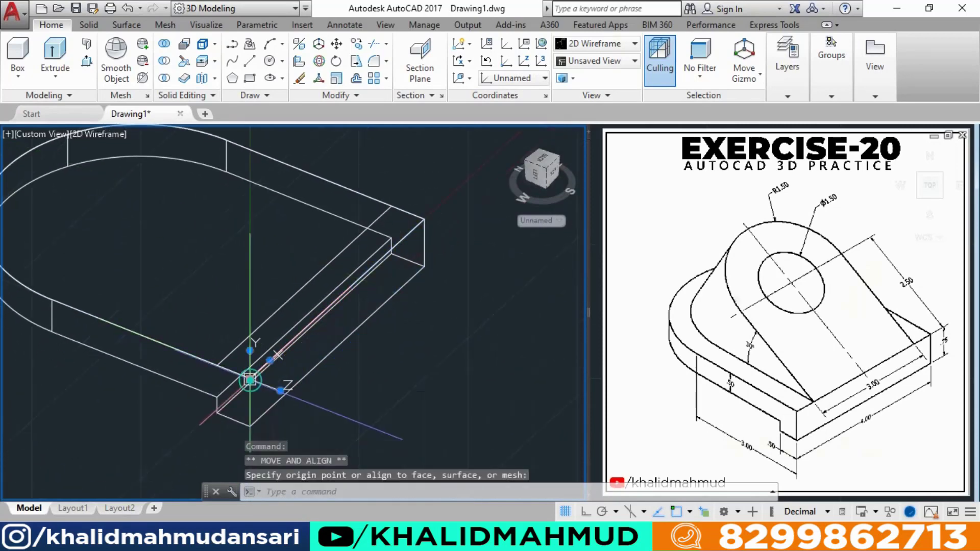
pyautogui.press('Escape')
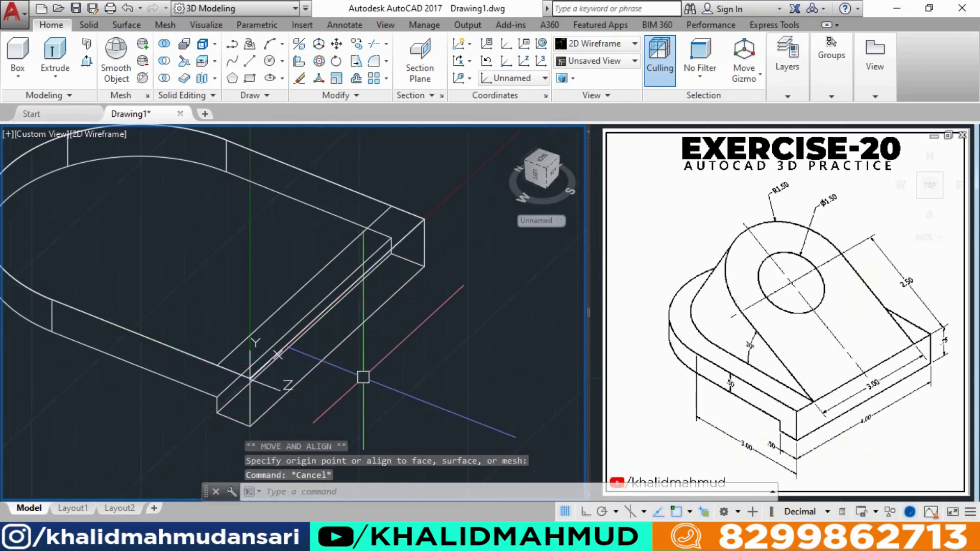
pyautogui.moveTo(365, 355); pyautogui.dragTo(391, 367, button='middle')
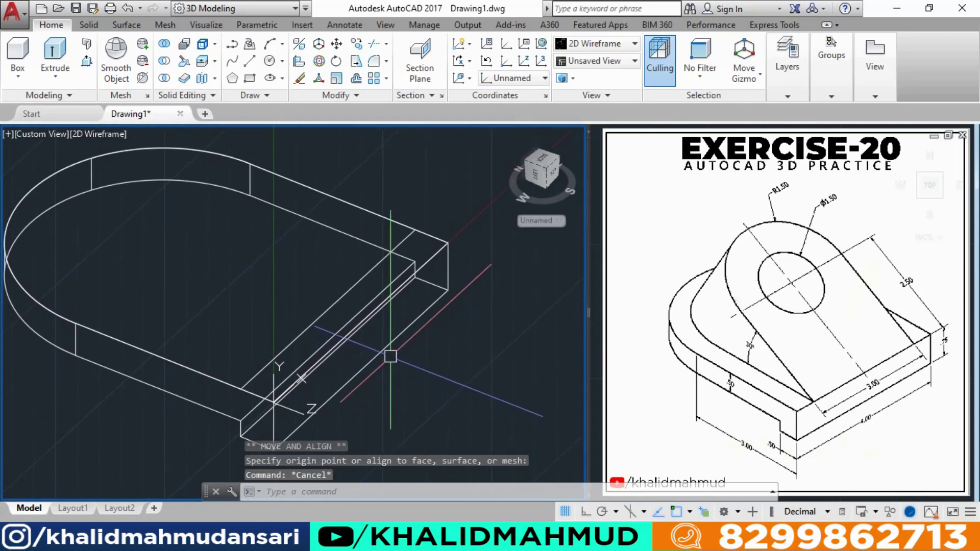
pyautogui.scroll(-2, 401, 353)
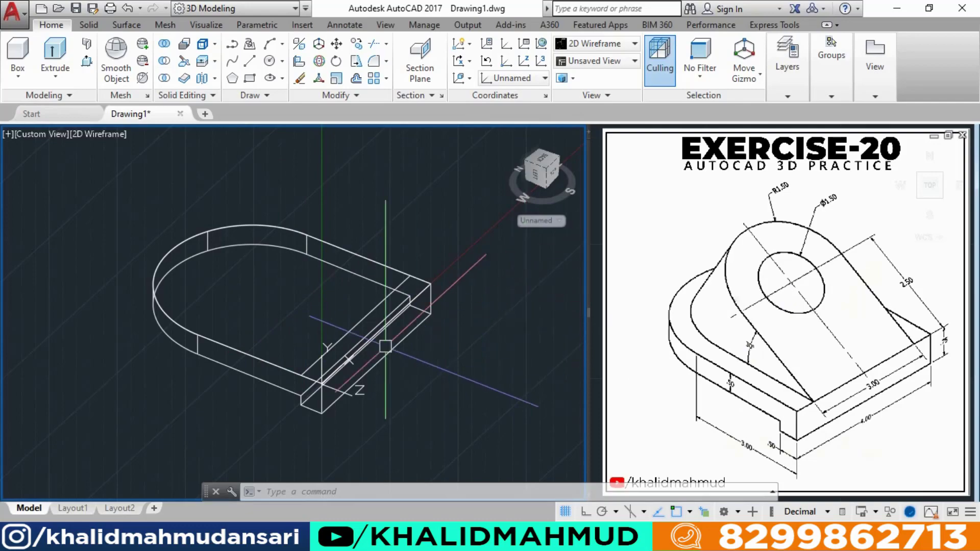
pyautogui.click(321, 355)
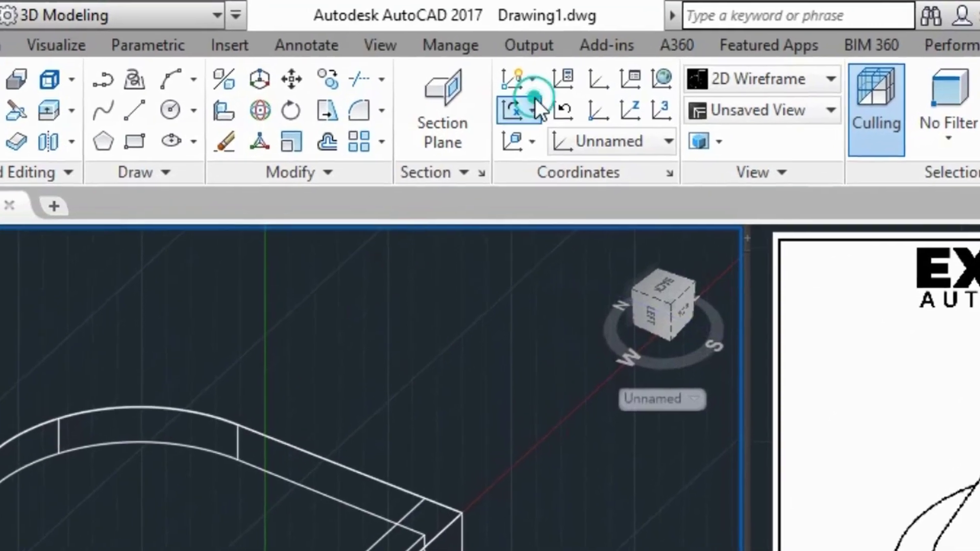
# Rotate the UCS 300° about its X axis.
pyautogui.click(470, 61)
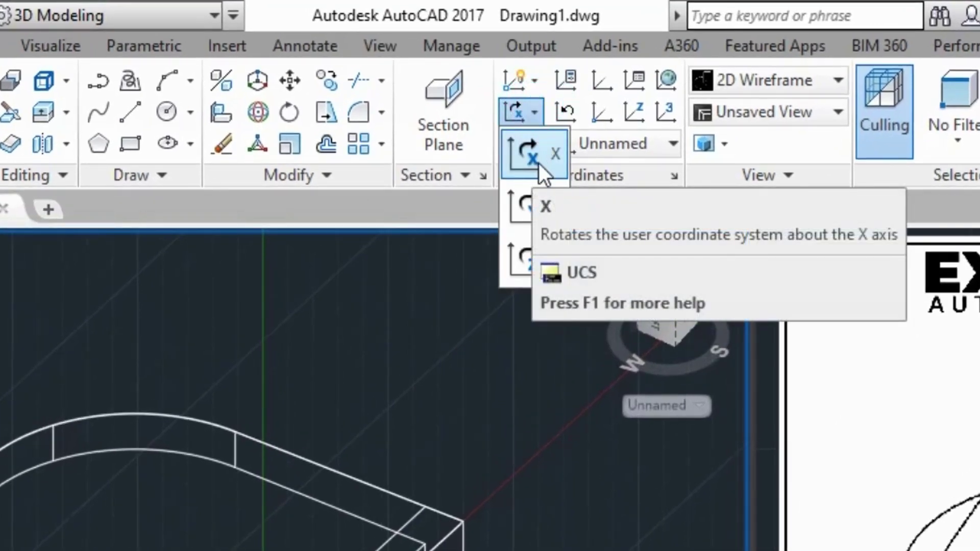
pyautogui.click(538, 163)
pyautogui.write('300')
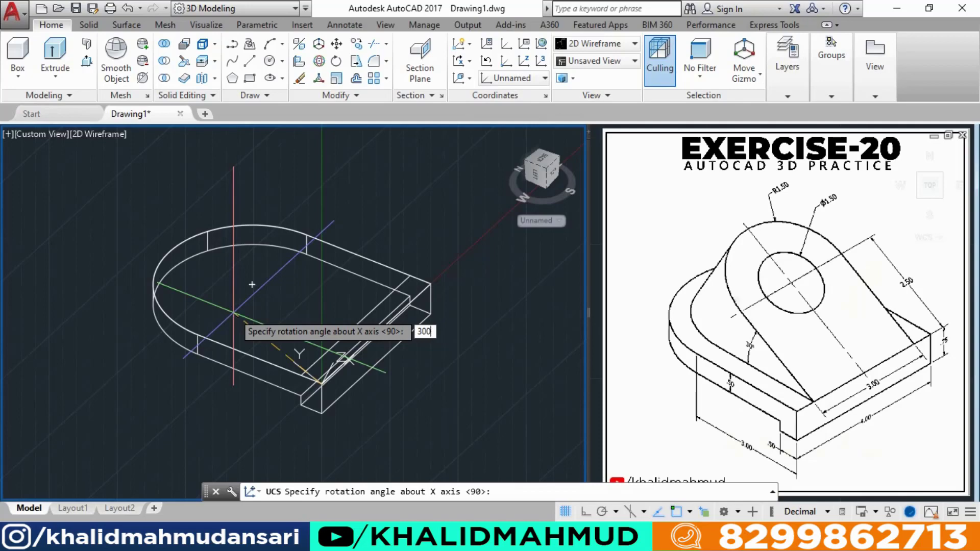
pyautogui.press('Return')
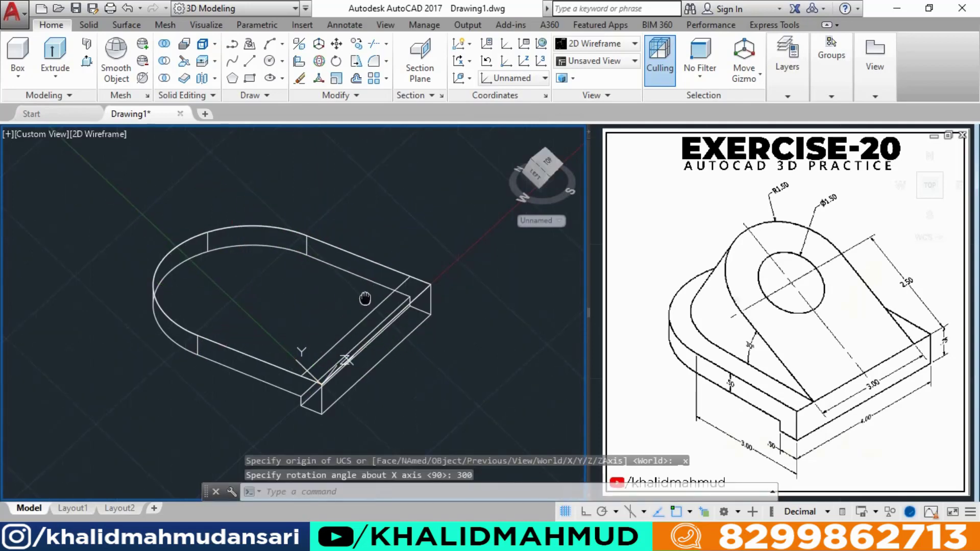
pyautogui.moveTo(365, 300); pyautogui.dragTo(257, 349, button='middle')
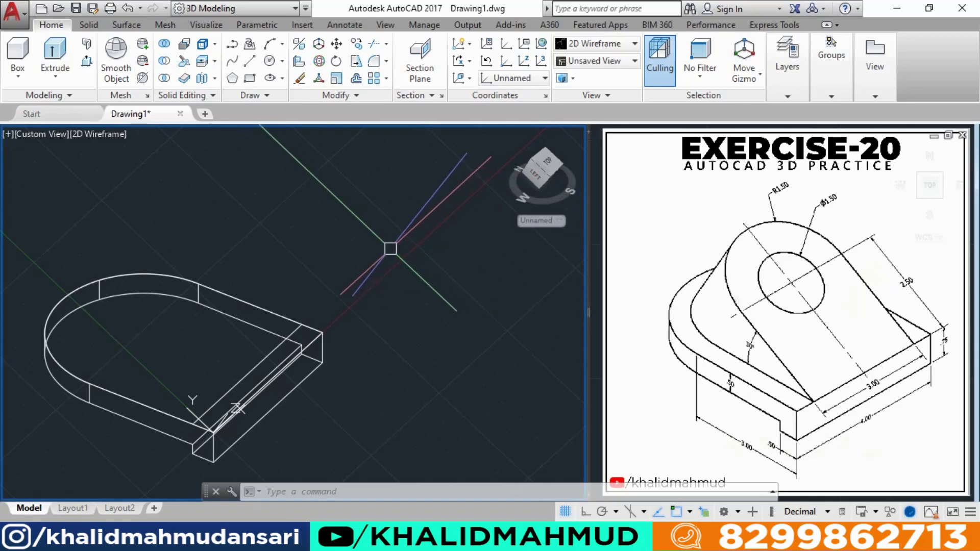
# Draw a 2.50 by 3 rectangle above the base and select it.
pyautogui.write('re')
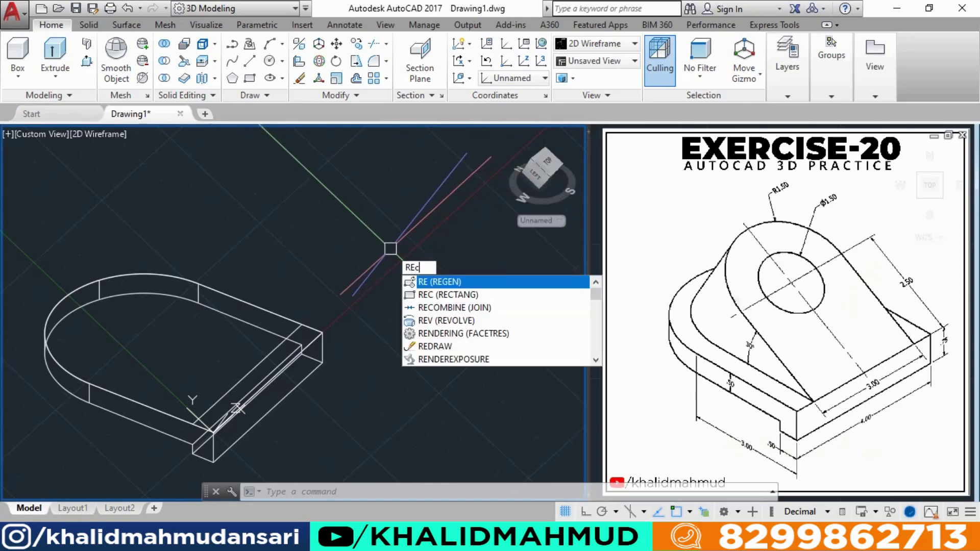
pyautogui.write('c')
pyautogui.press('Return')
pyautogui.click(284, 210)
pyautogui.write('2.5')
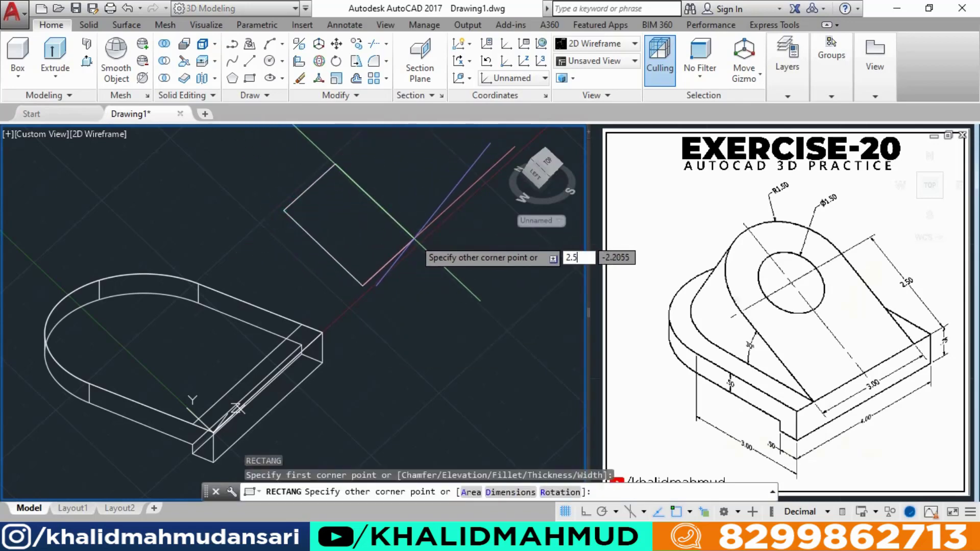
pyautogui.press('Tab')
pyautogui.write('3')
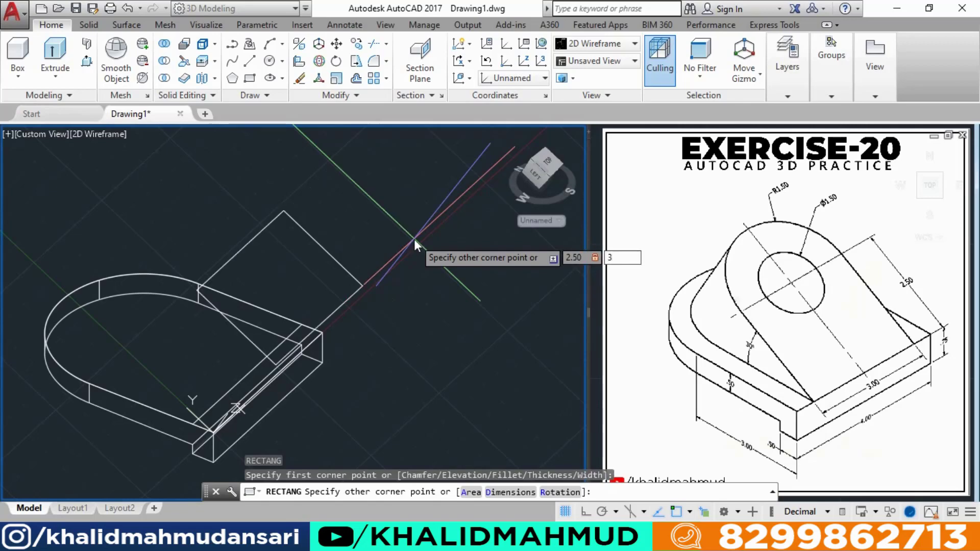
pyautogui.press('Return')
pyautogui.moveTo(392, 240); pyautogui.dragTo(430, 286, button='middle')
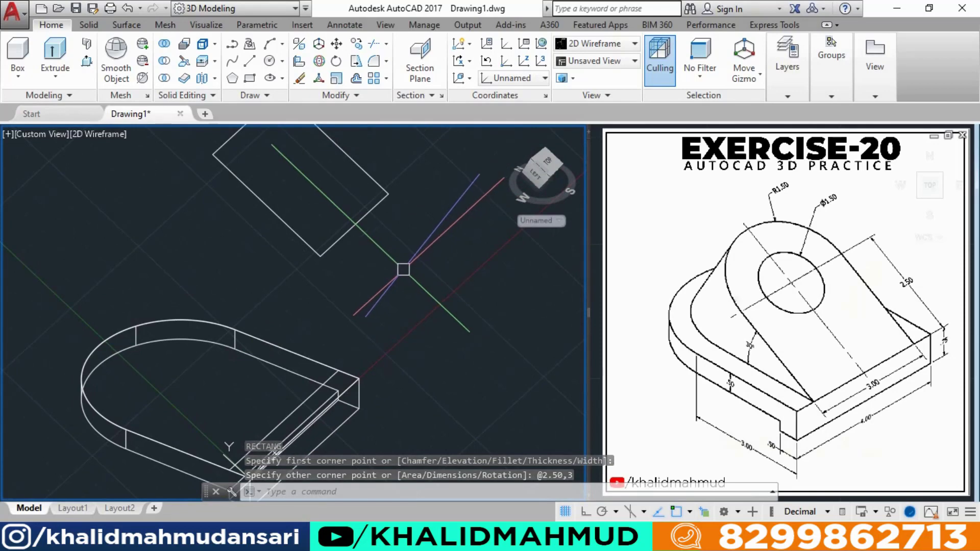
pyautogui.scroll(-3, 388, 268)
pyautogui.scroll(1, 370, 264)
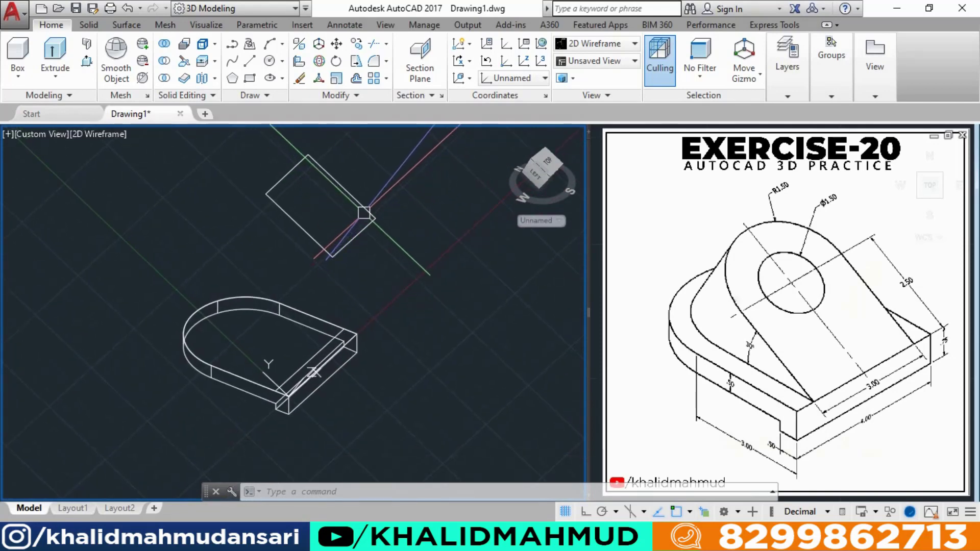
pyautogui.click(365, 210)
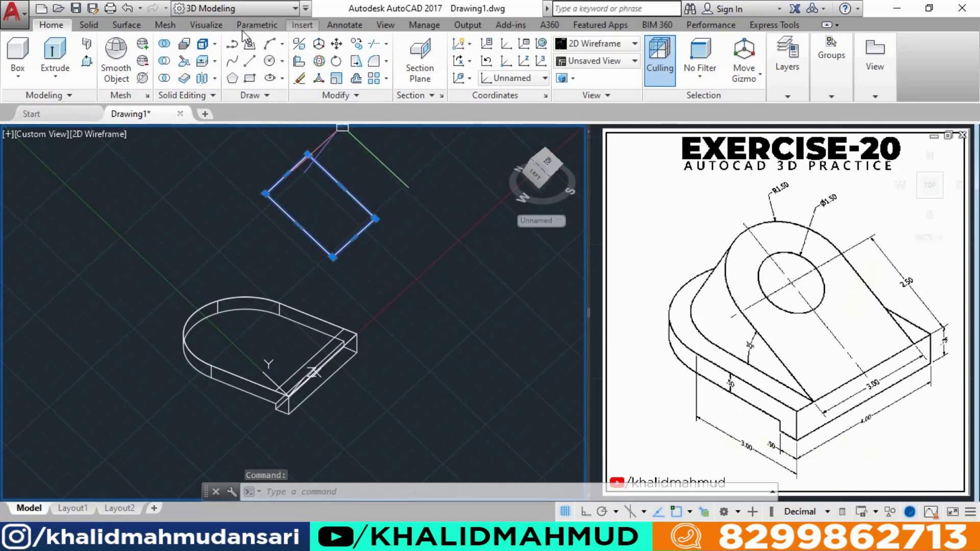
# Dimension the rectangle's long edge with a 3.0000 linear dimension.
pyautogui.click(332, 26)
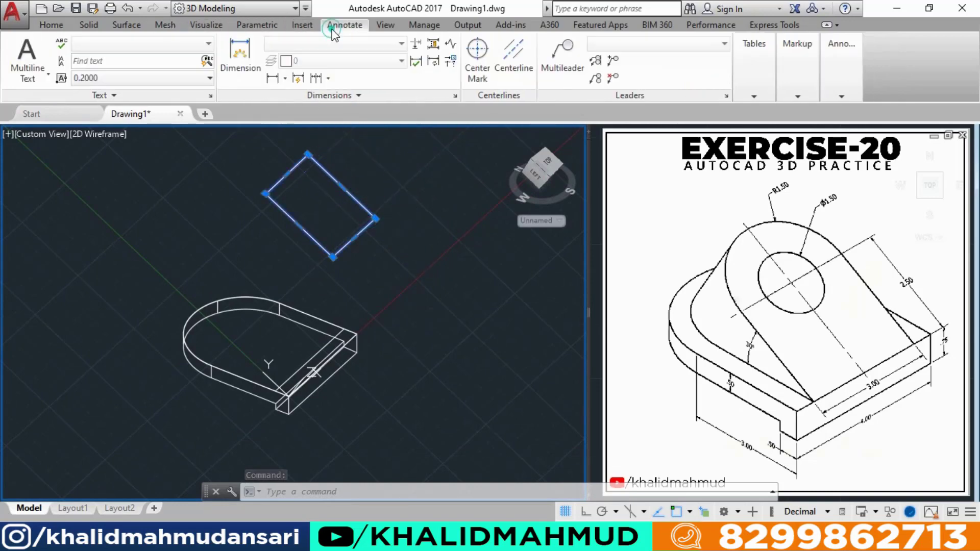
pyautogui.click(278, 82)
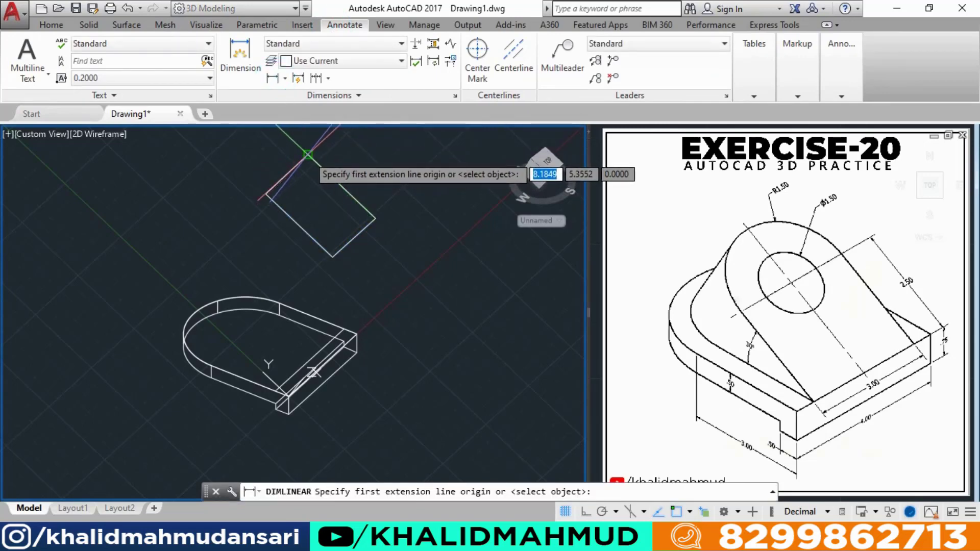
pyautogui.click(308, 155)
pyautogui.click(376, 220)
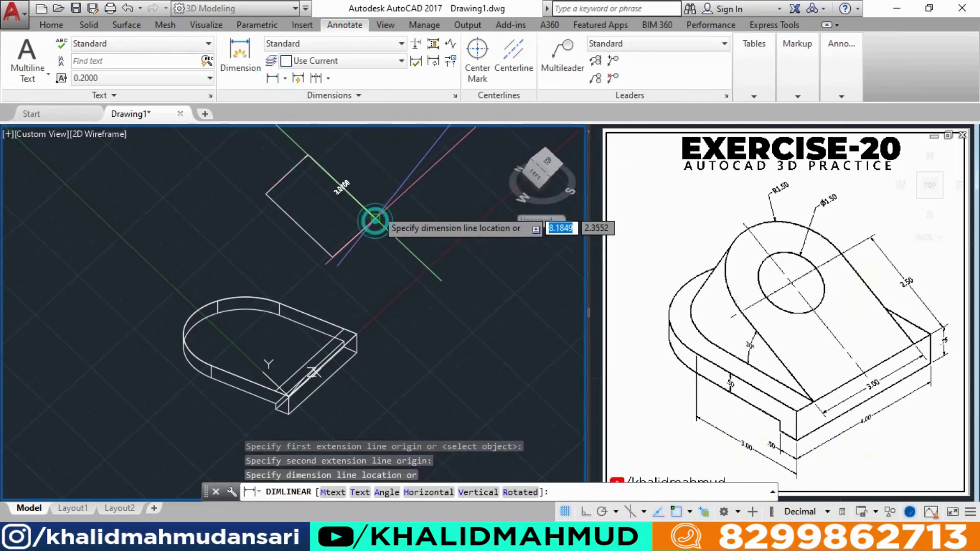
pyautogui.click(353, 179)
pyautogui.scroll(2, 352, 178)
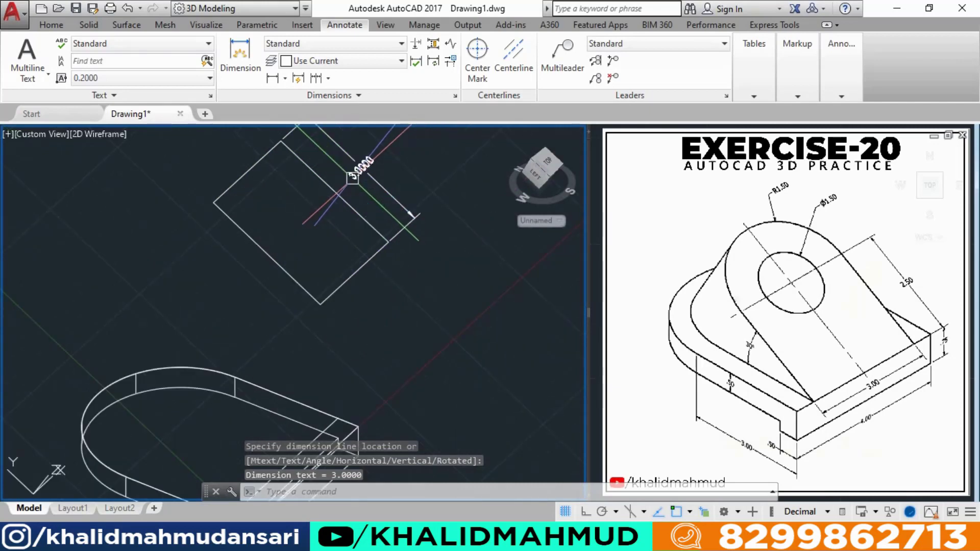
pyautogui.scroll(-2, 357, 189)
pyautogui.click(362, 212)
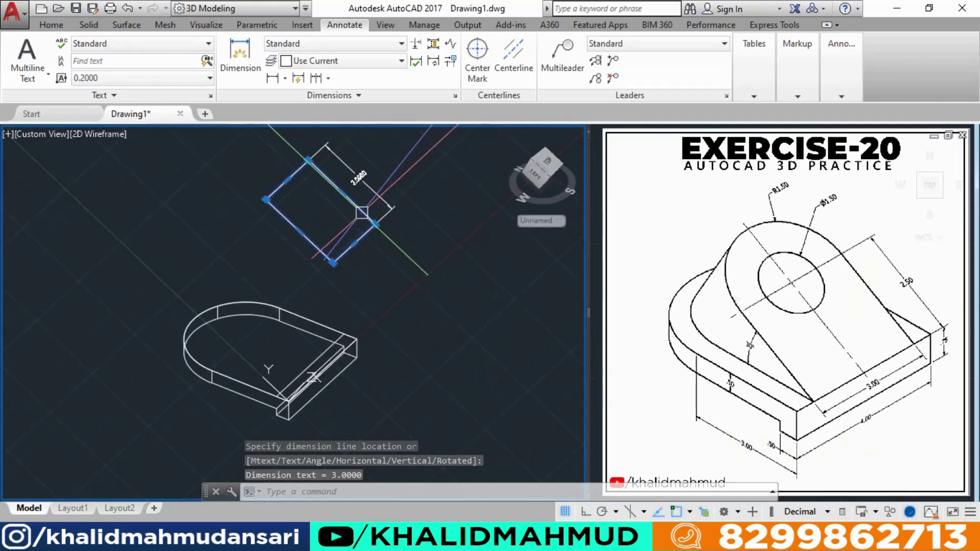
pyautogui.click(51, 26)
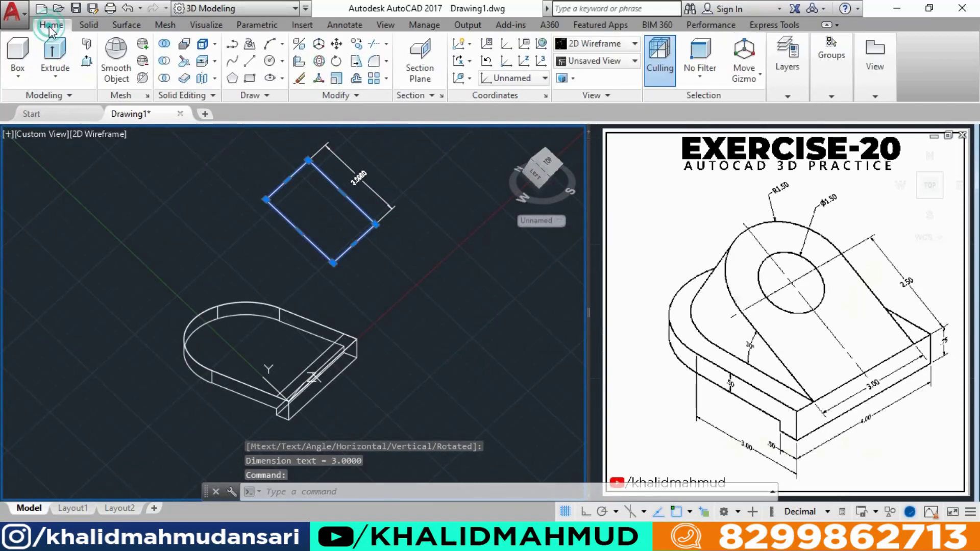
# Rotate the rectangle about its right corner with Ortho on.
pyautogui.click(335, 62)
pyautogui.click(375, 225)
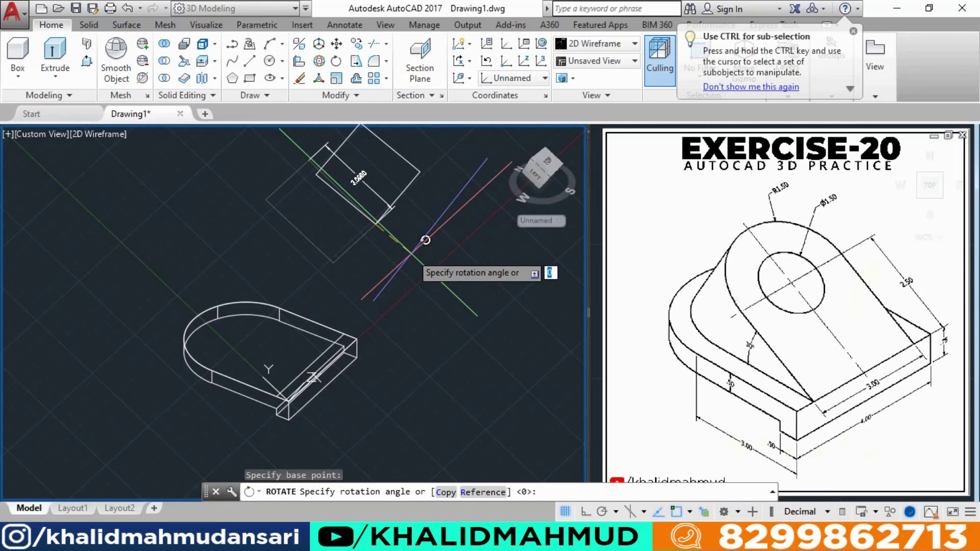
pyautogui.press('F8')
pyautogui.click(415, 206)
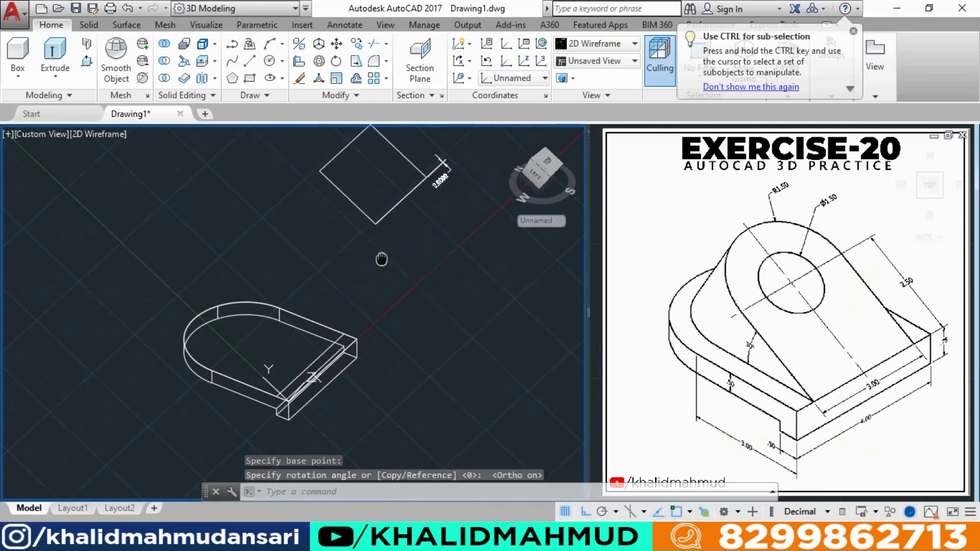
pyautogui.moveTo(382, 259); pyautogui.dragTo(356, 284, button='middle')
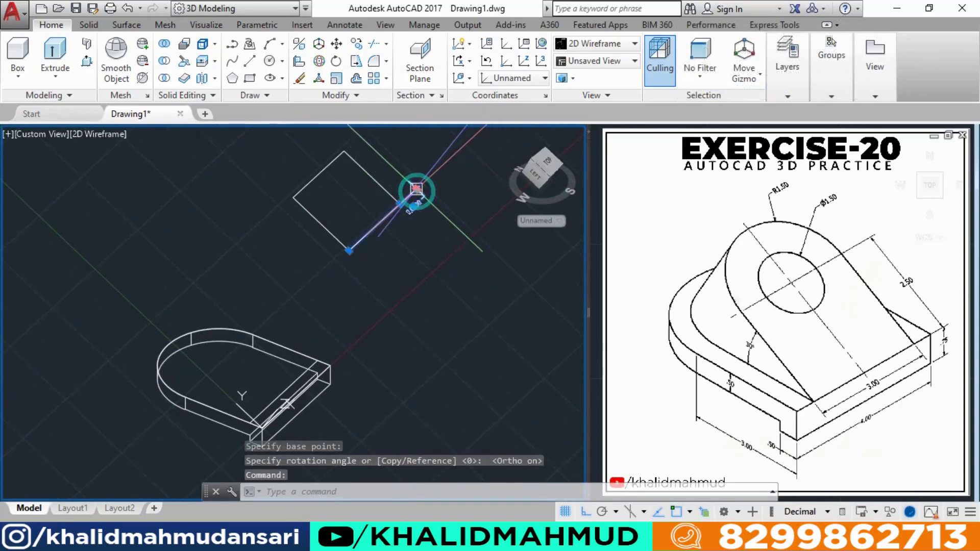
# Delete the temporary 3.0000 dimension.
pyautogui.press('Delete')
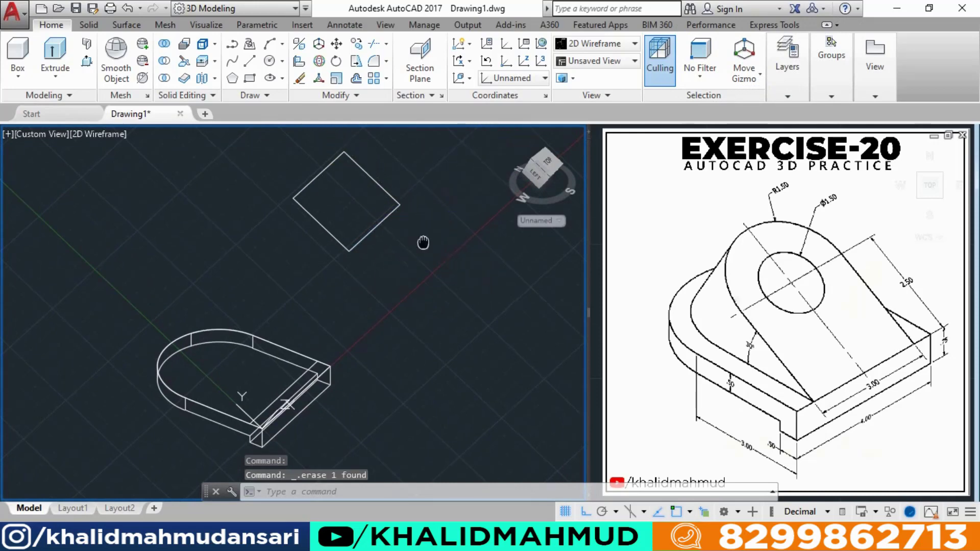
pyautogui.moveTo(423, 243); pyautogui.dragTo(432, 243, button='middle')
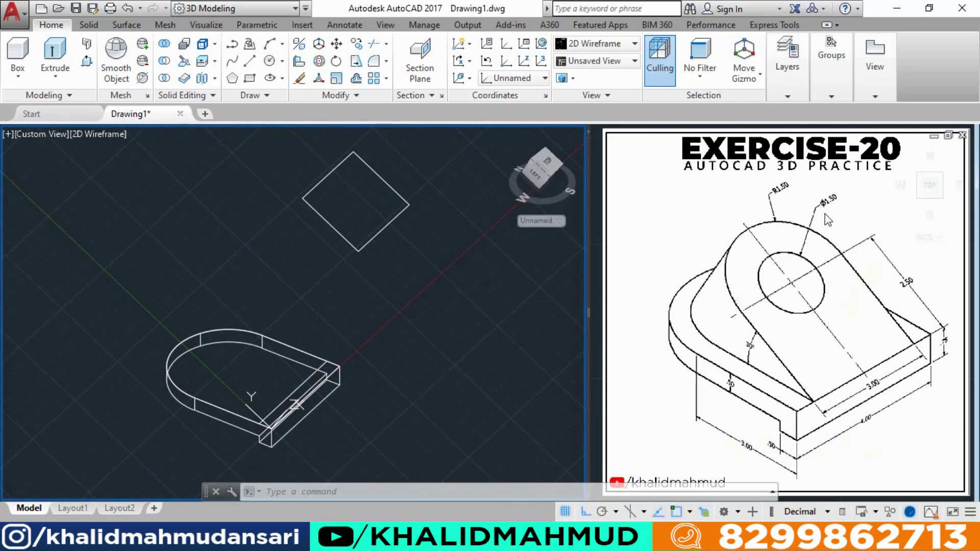
pyautogui.moveTo(408, 251)
pyautogui.mouseDown(button='middle')
pyautogui.moveTo(387, 285)
pyautogui.moveTo(375, 271)
pyautogui.mouseUp(button='middle')
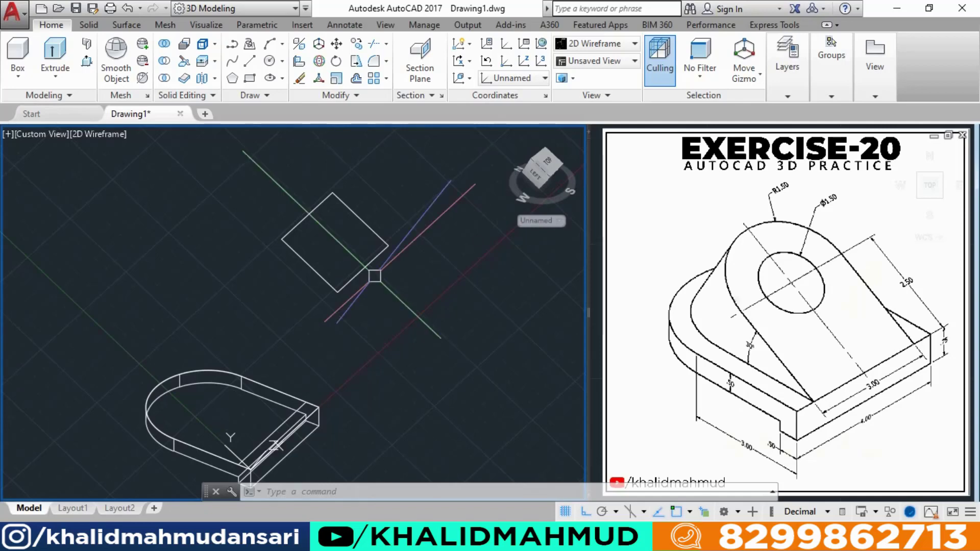
# Draw a radius 1.50 circle centred on the midpoint of the rectangle's top edge.
pyautogui.press('Escape')
pyautogui.press('Escape')
pyautogui.write('C')
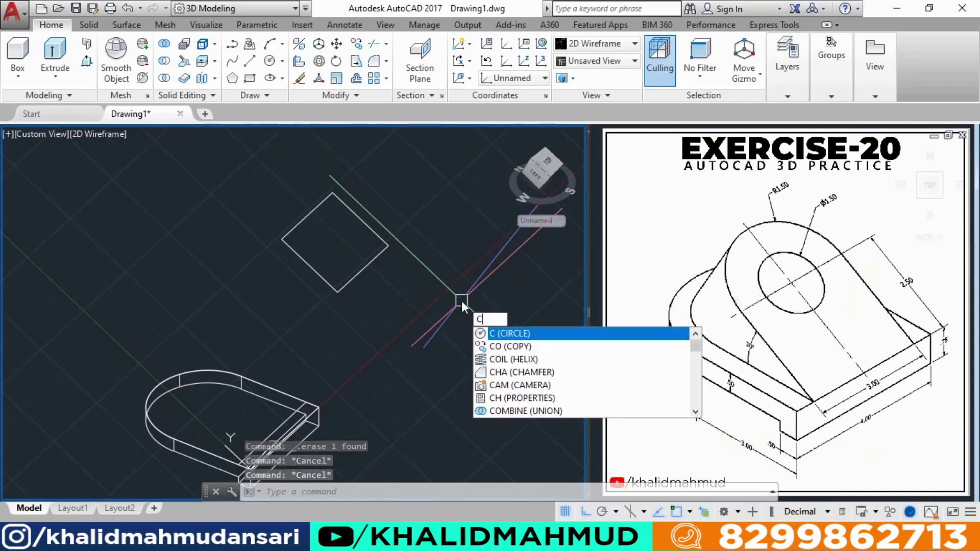
pyautogui.press('Return')
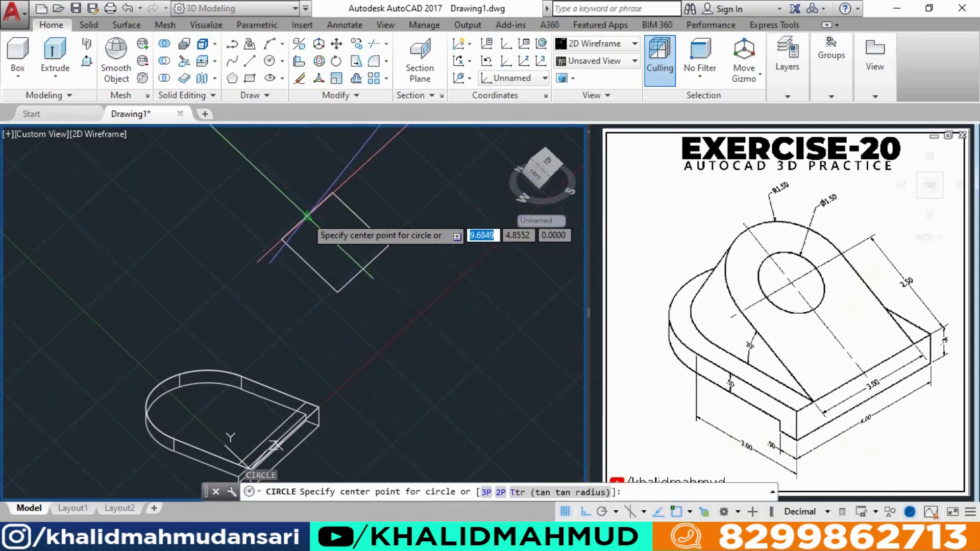
pyautogui.click(308, 215)
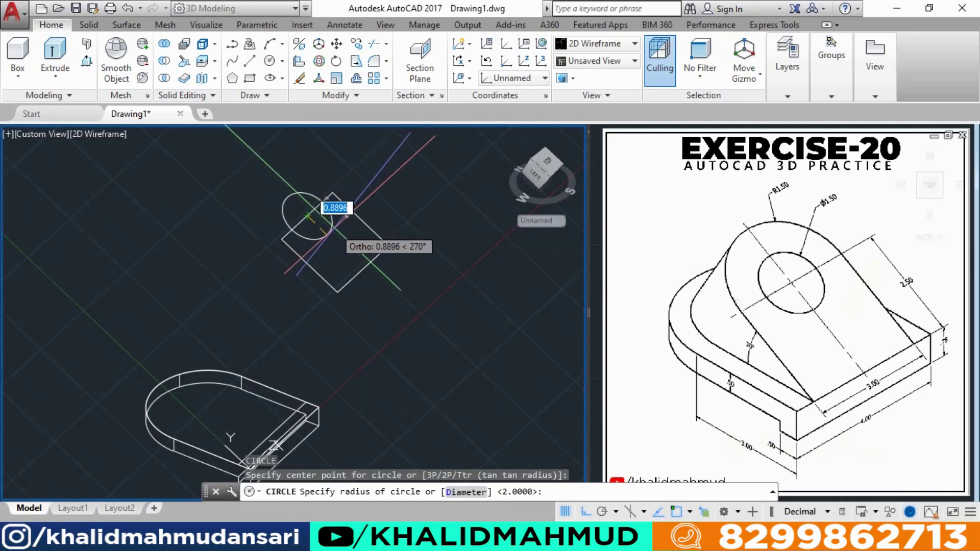
pyautogui.write('1.50')
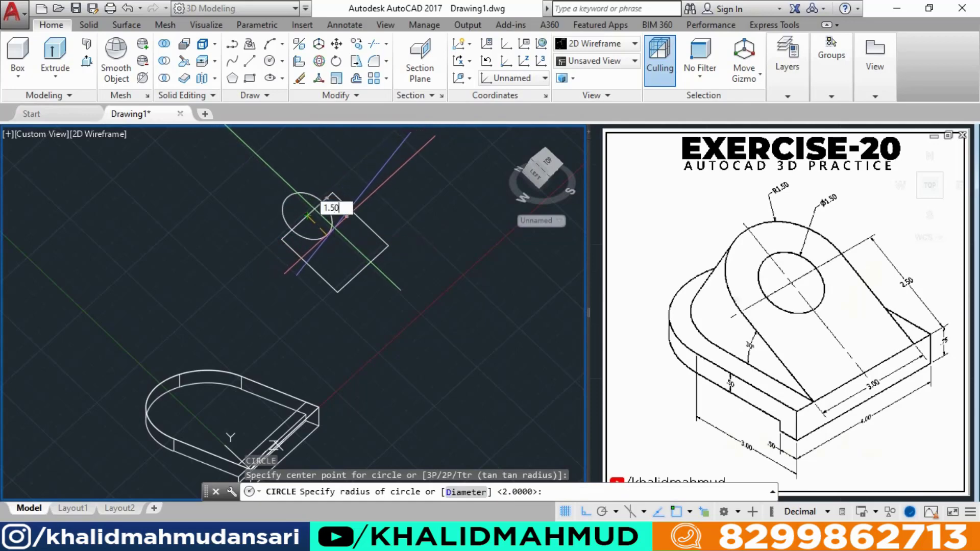
pyautogui.press('Return')
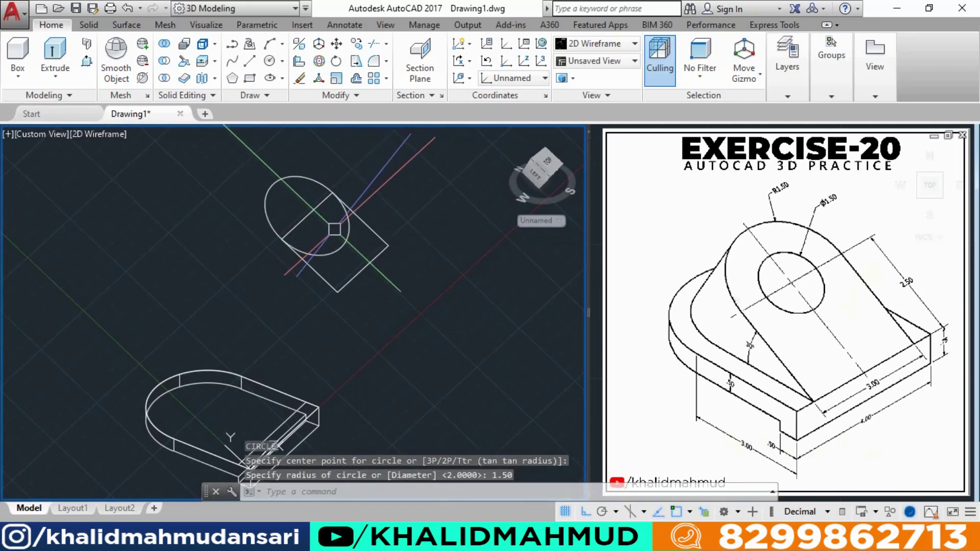
pyautogui.write('C')
# Draw a concentric 1.50-diameter hole circle at the same centre point.
pyautogui.press('Return')
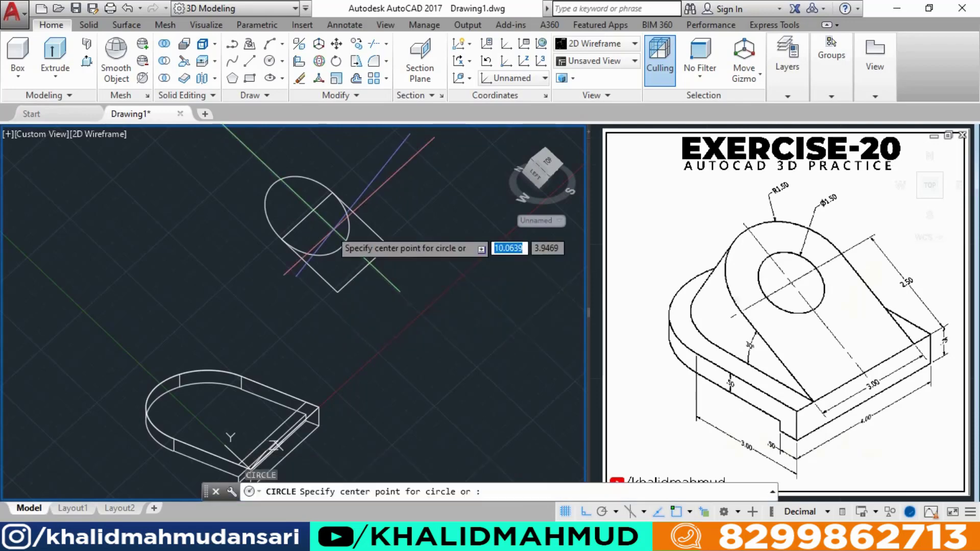
pyautogui.click(308, 217)
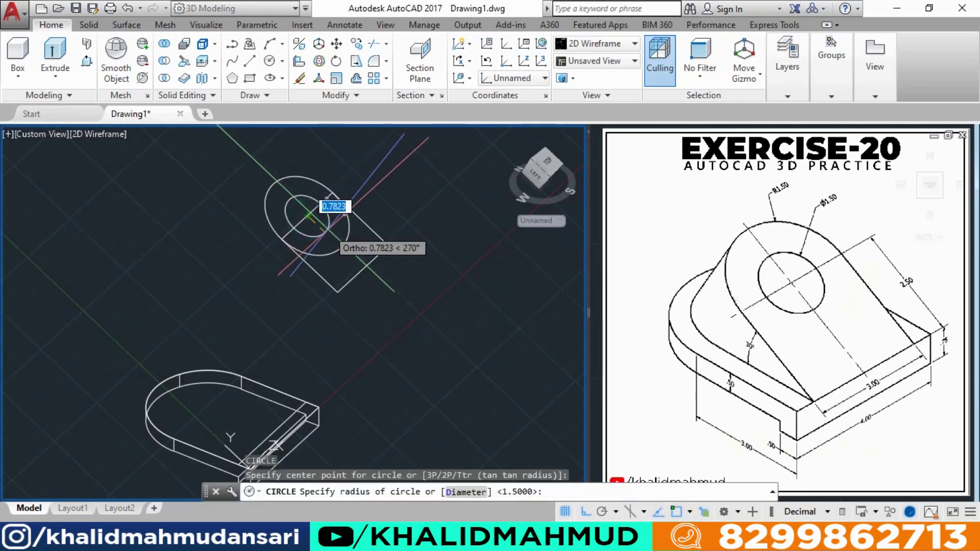
pyautogui.write('d')
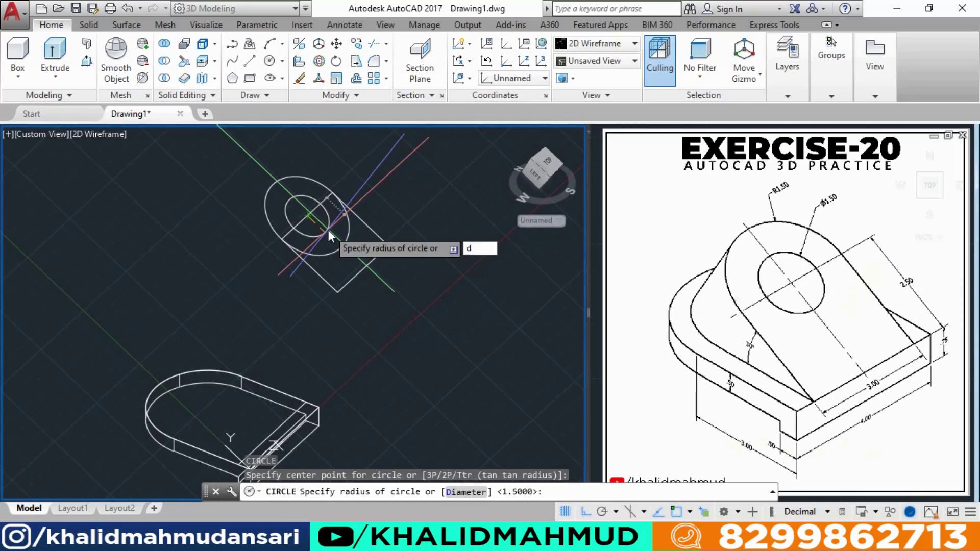
pyautogui.press('Return')
pyautogui.write('1.')
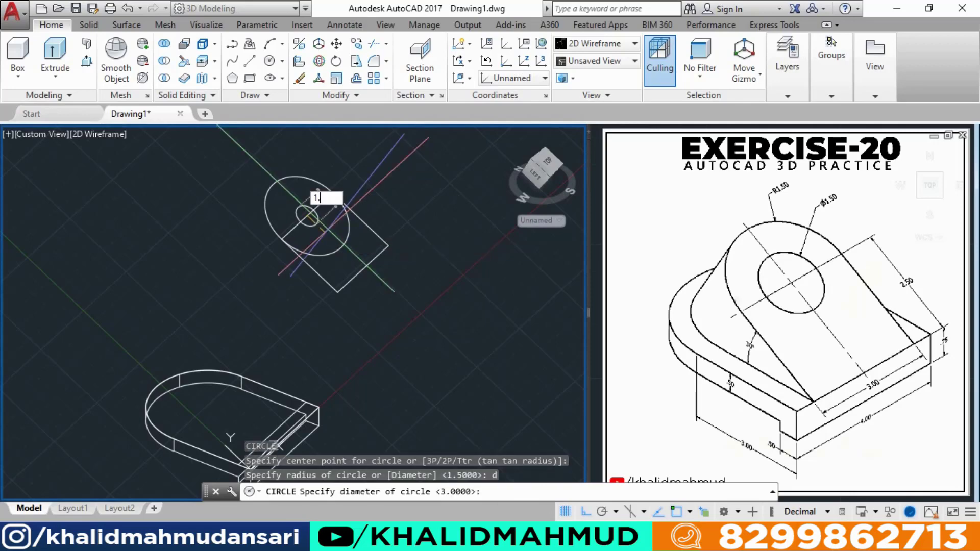
pyautogui.write('50')
pyautogui.press('Return')
pyautogui.write('T')
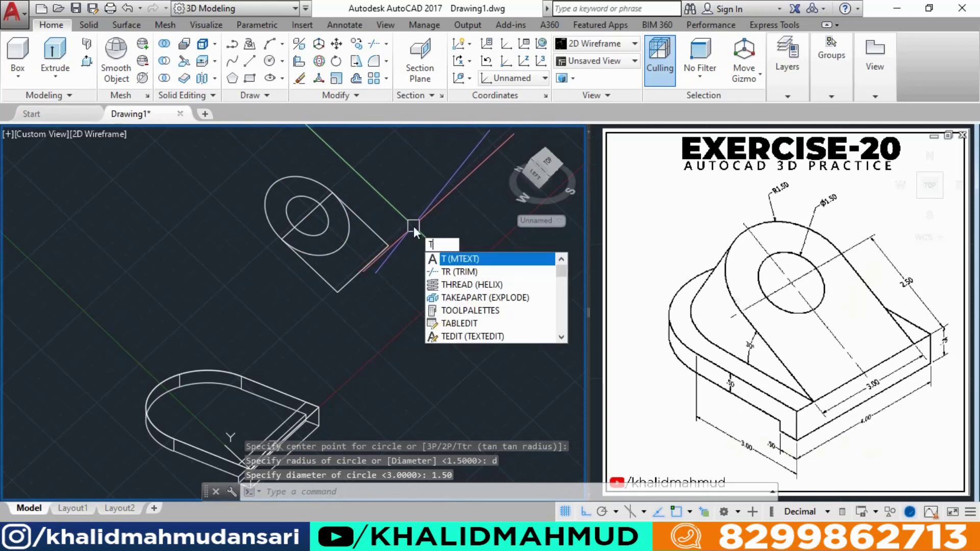
# Trim the outer circle and rectangle edge into an arched tab around the 1.50 hole.
pyautogui.write('r')
pyautogui.press('Return')
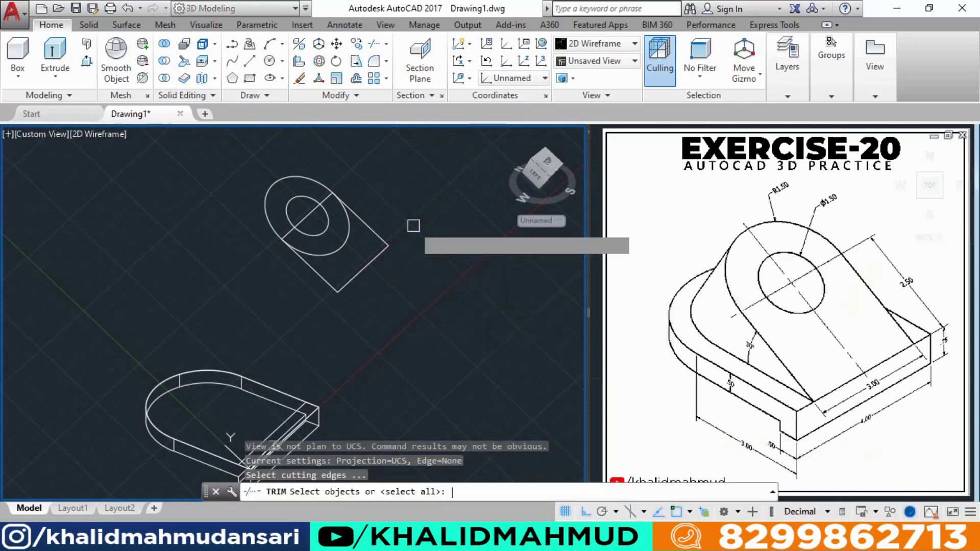
pyautogui.press('Return')
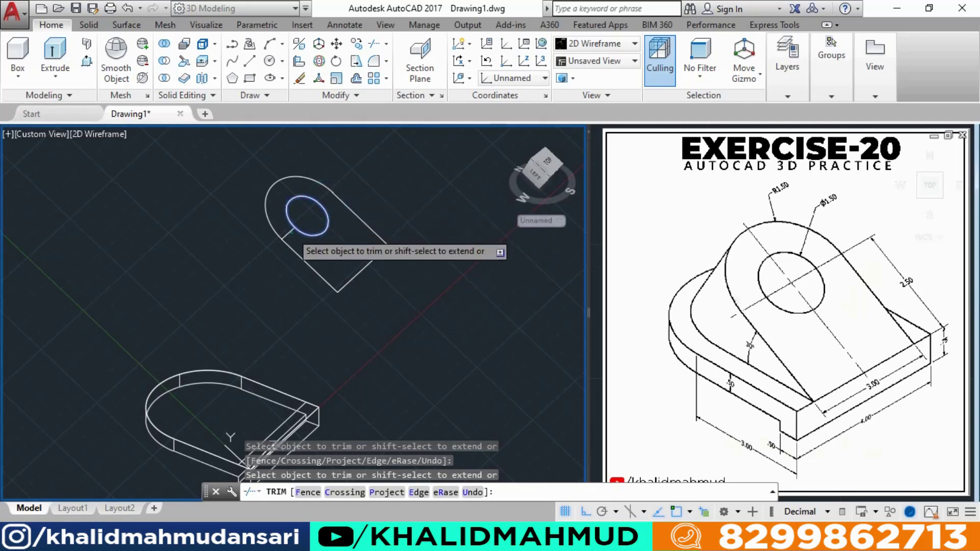
pyautogui.click(289, 232)
pyautogui.click(327, 285)
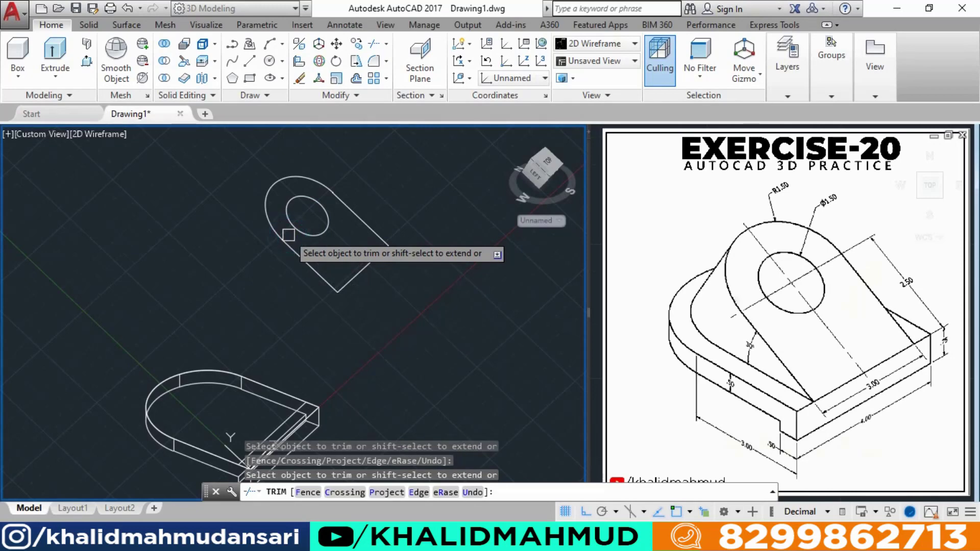
pyautogui.press('Escape')
pyautogui.scroll(2, 332, 189)
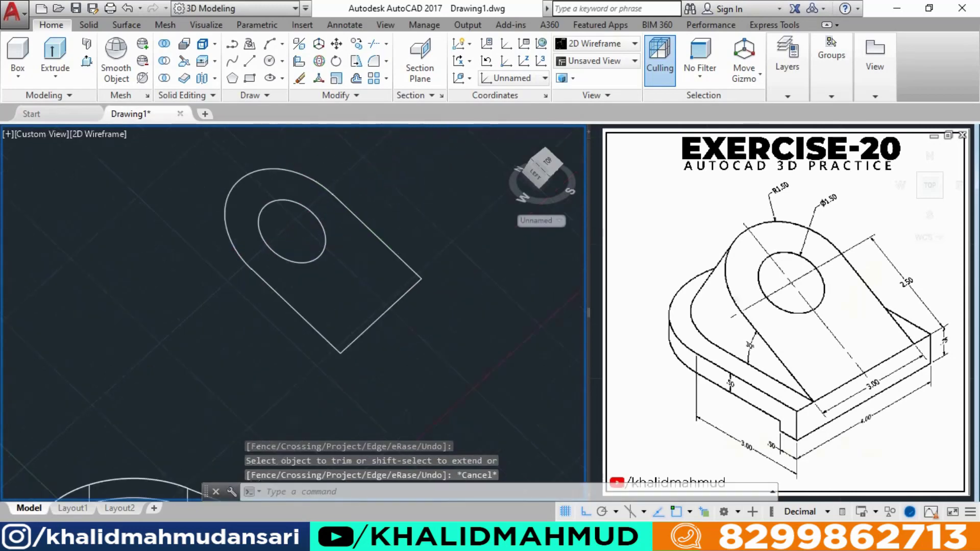
pyautogui.hotkey('ctrl', 'z')
pyautogui.scroll(-2, 322, 237)
pyautogui.moveTo(339, 192)
pyautogui.mouseDown(button='middle')
pyautogui.moveTo(322, 236)
pyautogui.moveTo(308, 232)
pyautogui.mouseUp(button='middle')
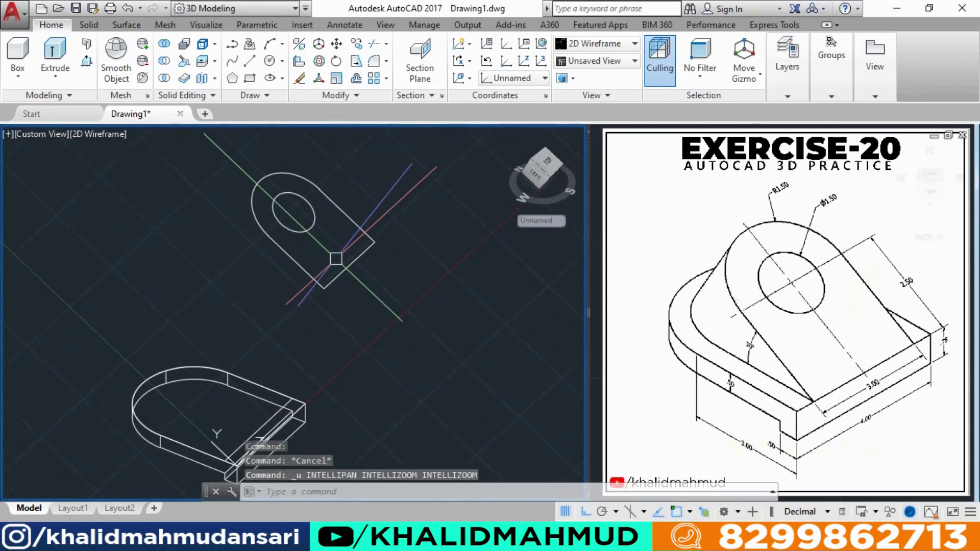
# Join the tab's straight edges and arc into one polyline, then select it with the hole circle.
pyautogui.click(307, 201)
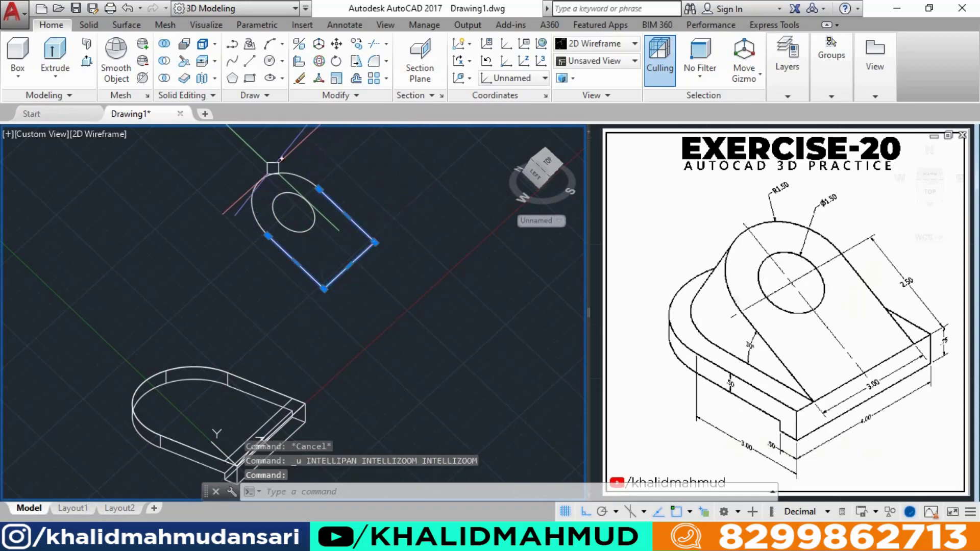
pyautogui.click(263, 175)
pyautogui.write('j')
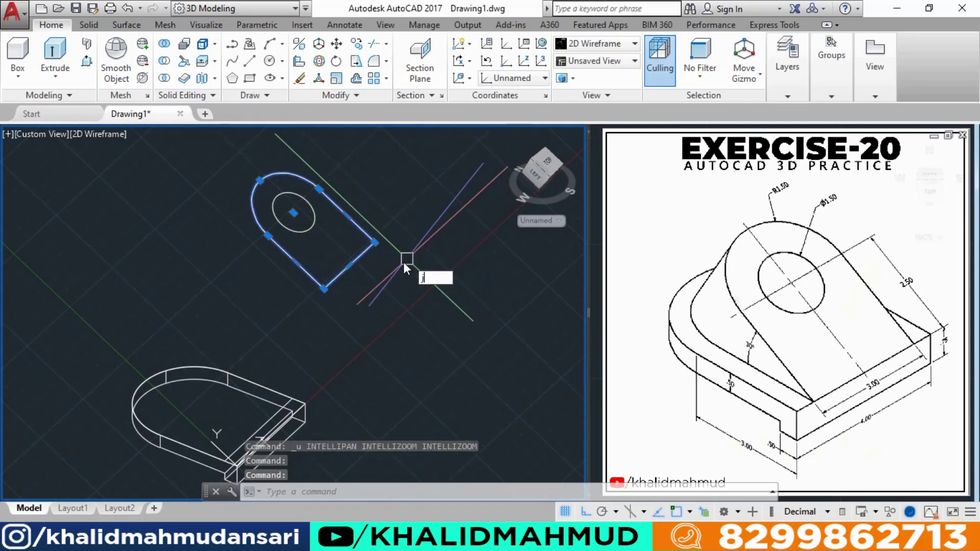
pyautogui.press('Return')
pyautogui.click(358, 258)
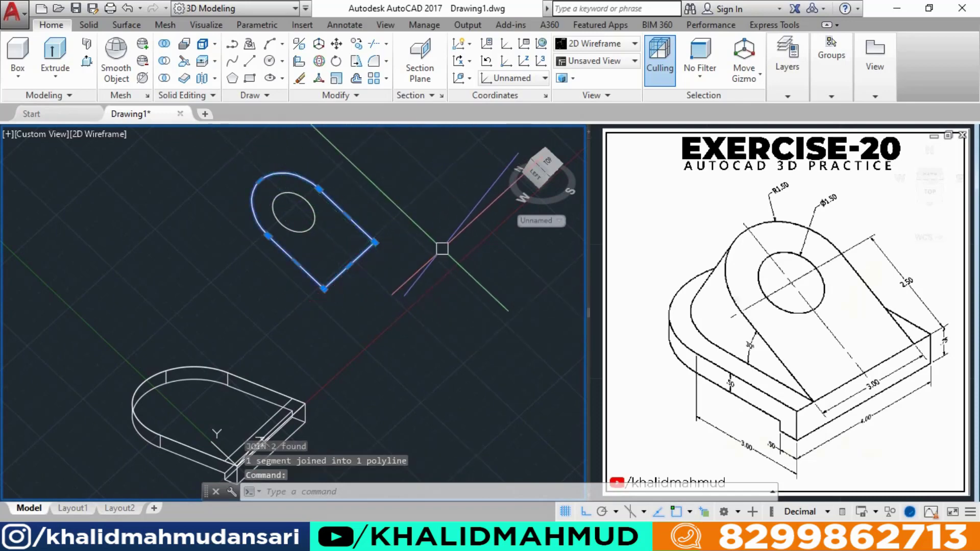
pyautogui.click(406, 158)
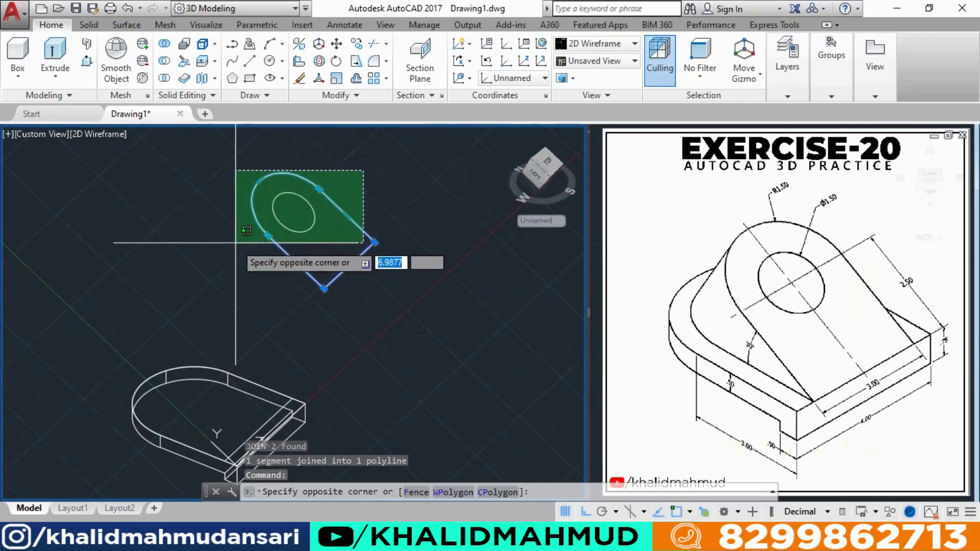
pyautogui.click(233, 247)
# Move the arched profile and hole circle to the midpoint of the base's back edge.
pyautogui.write('m')
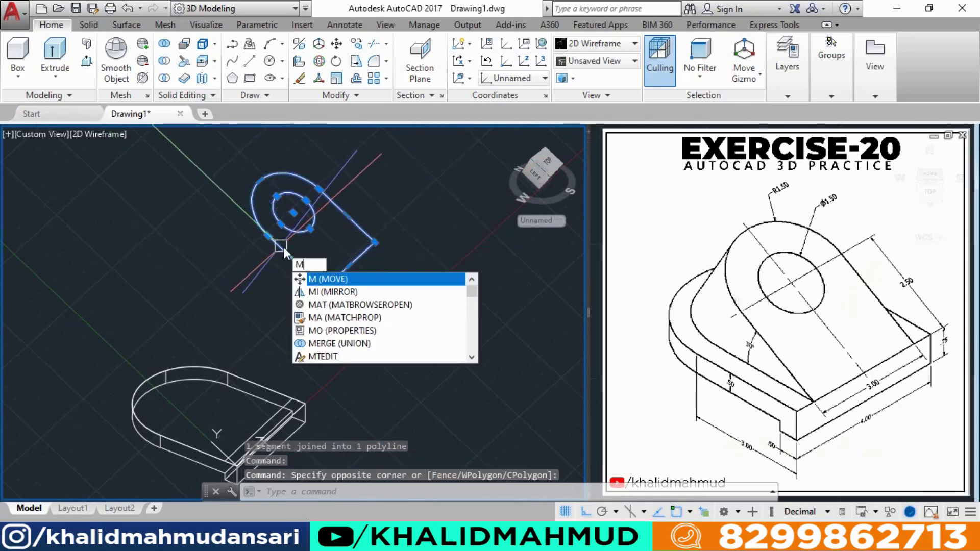
pyautogui.press('Return')
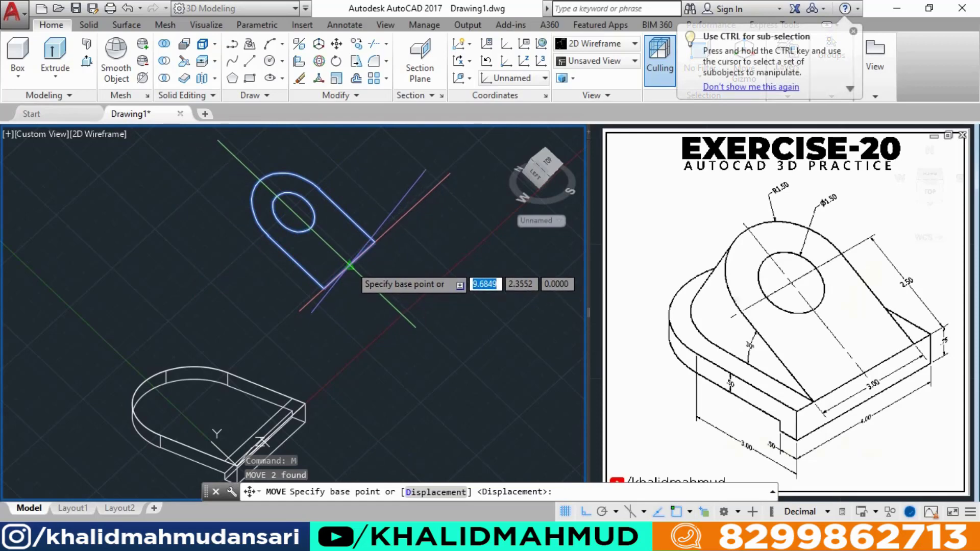
pyautogui.click(364, 250)
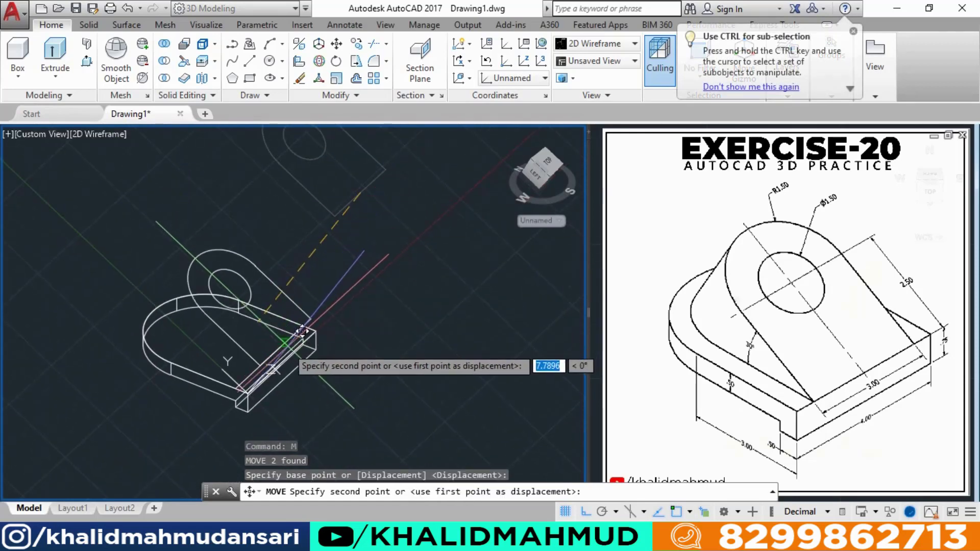
pyautogui.scroll(3, 291, 344)
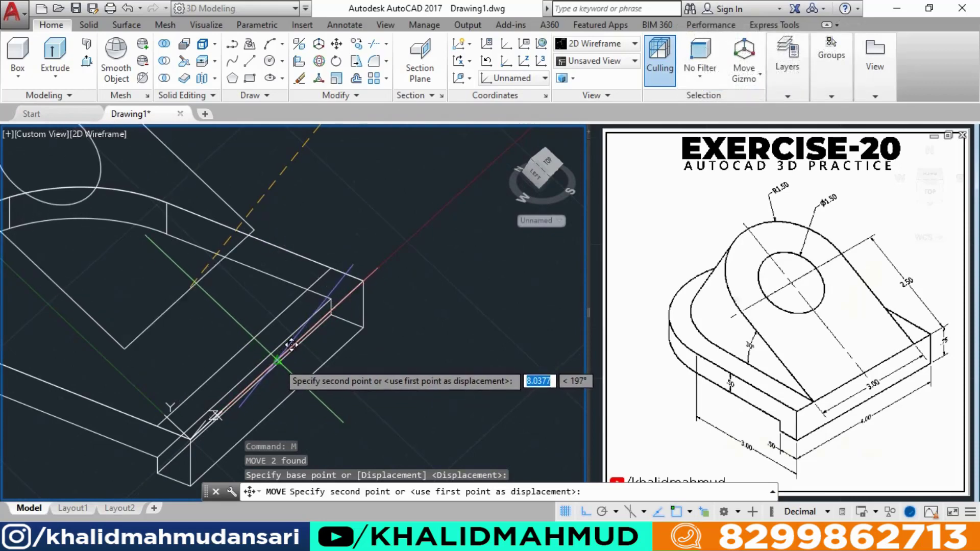
pyautogui.click(291, 344)
pyautogui.scroll(-2, 286, 352)
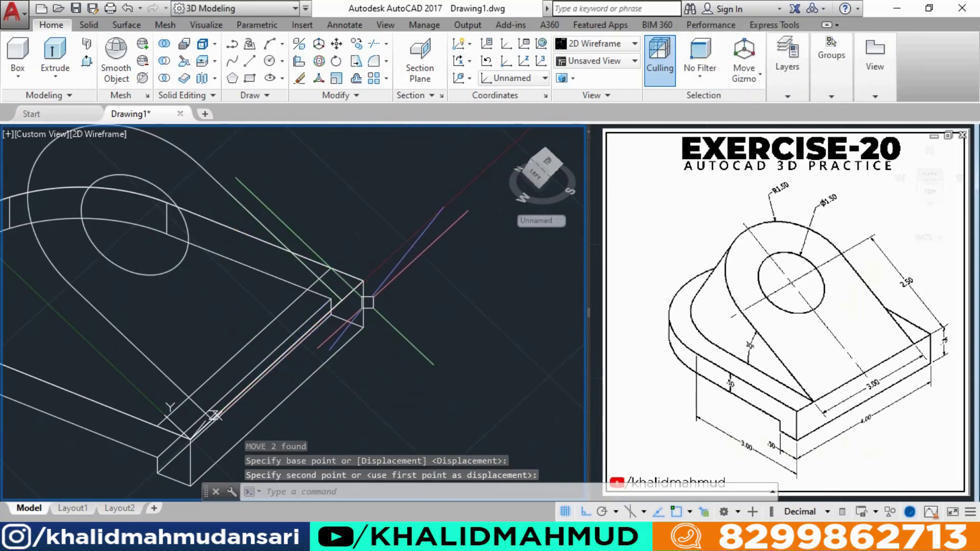
pyautogui.scroll(-2, 332, 337)
pyautogui.moveTo(372, 288)
pyautogui.mouseDown(button='middle')
pyautogui.moveTo(367, 268)
pyautogui.moveTo(402, 242)
pyautogui.mouseUp(button='middle')
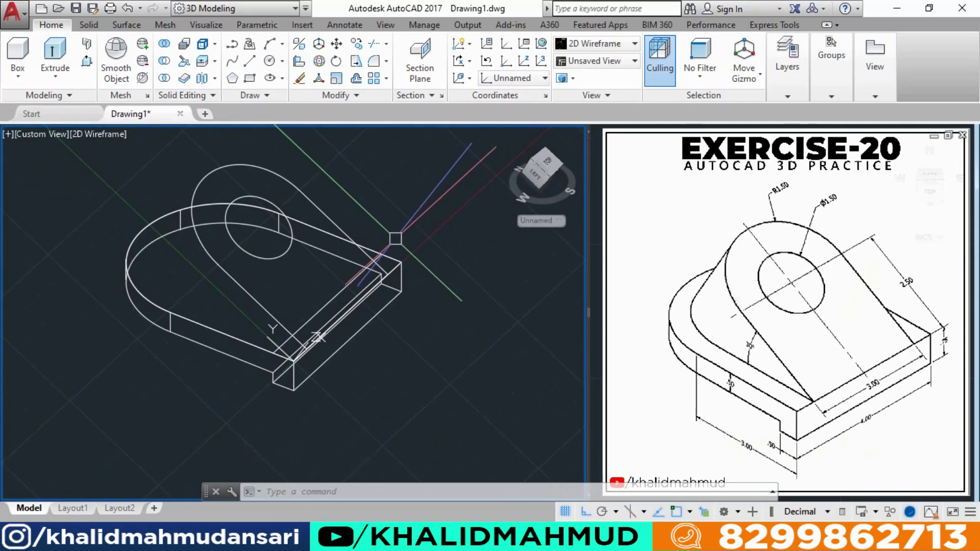
# Reset the UCS to World and extrude the arched profile downward through the base.
pyautogui.click(499, 78)
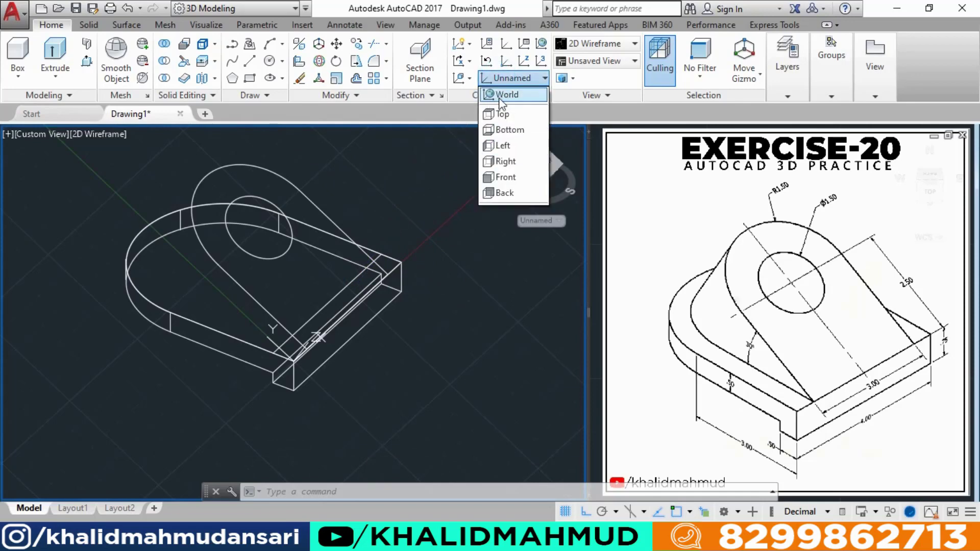
pyautogui.click(505, 95)
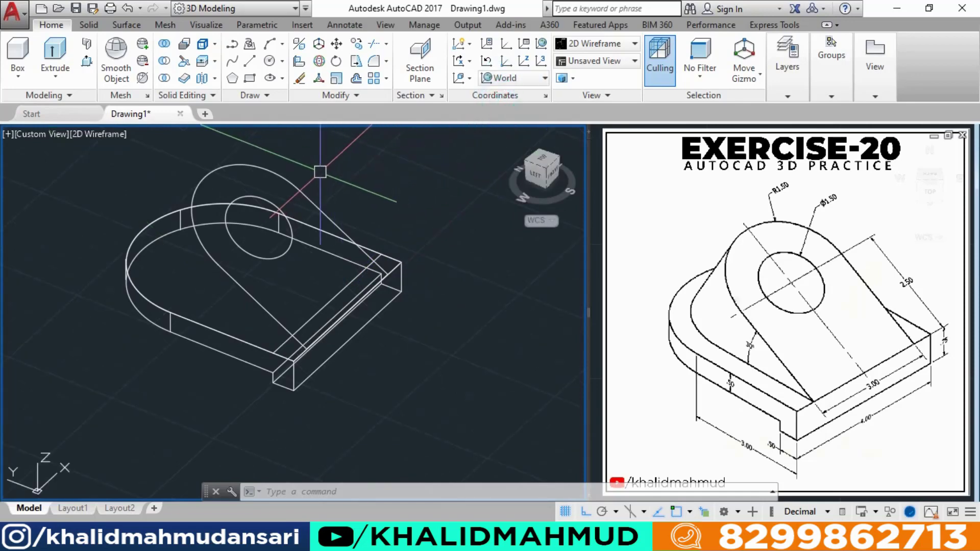
pyautogui.click(280, 178)
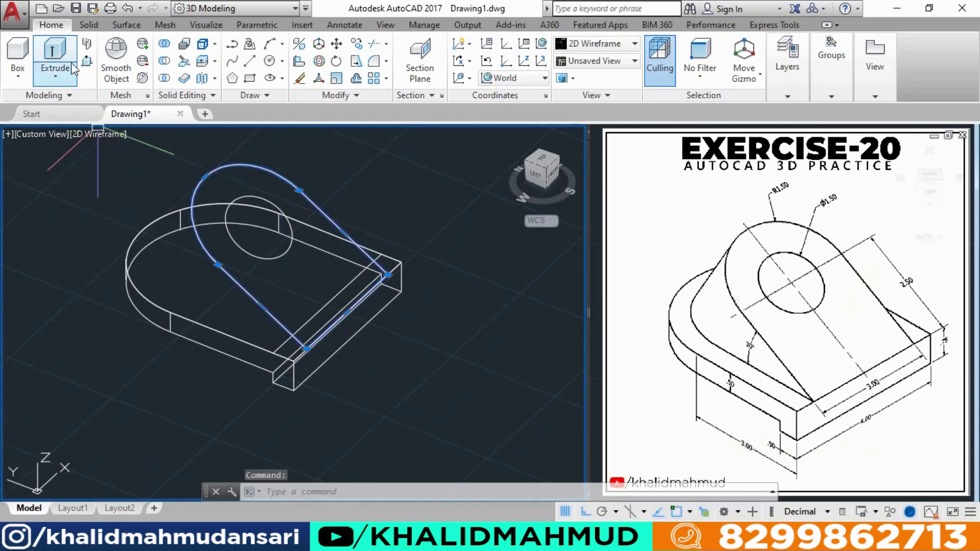
pyautogui.click(59, 55)
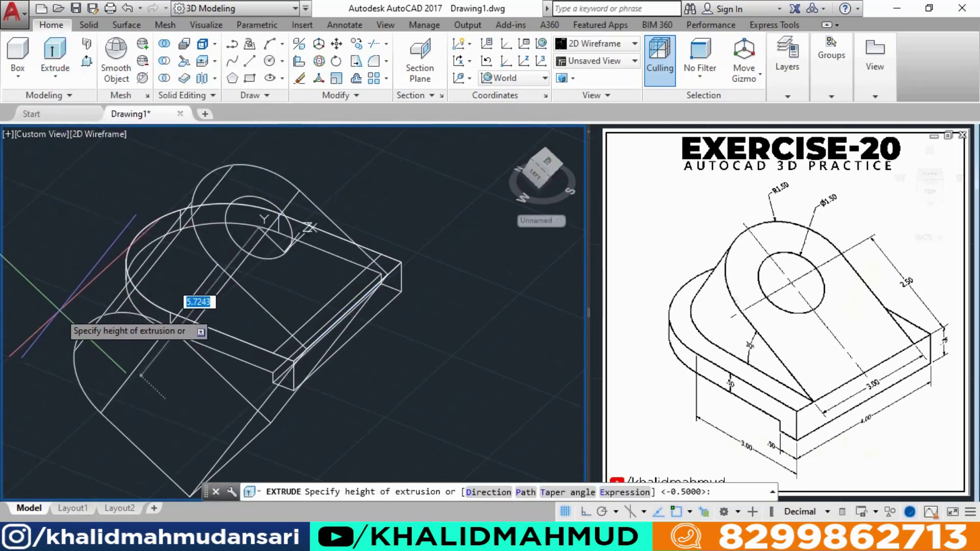
pyautogui.click(64, 303)
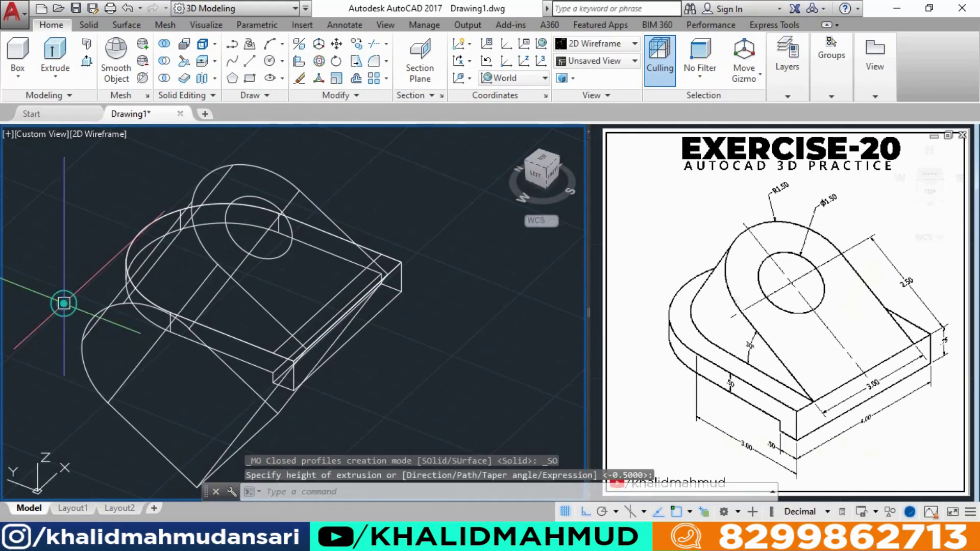
# Switch the viewport to the Realistic visual style and reposition the model in view.
pyautogui.click(83, 139)
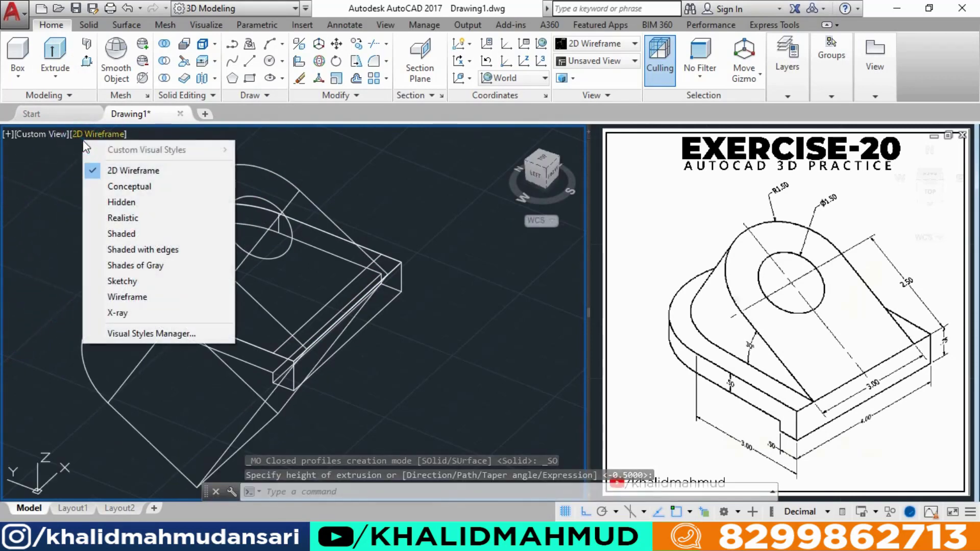
pyautogui.click(113, 219)
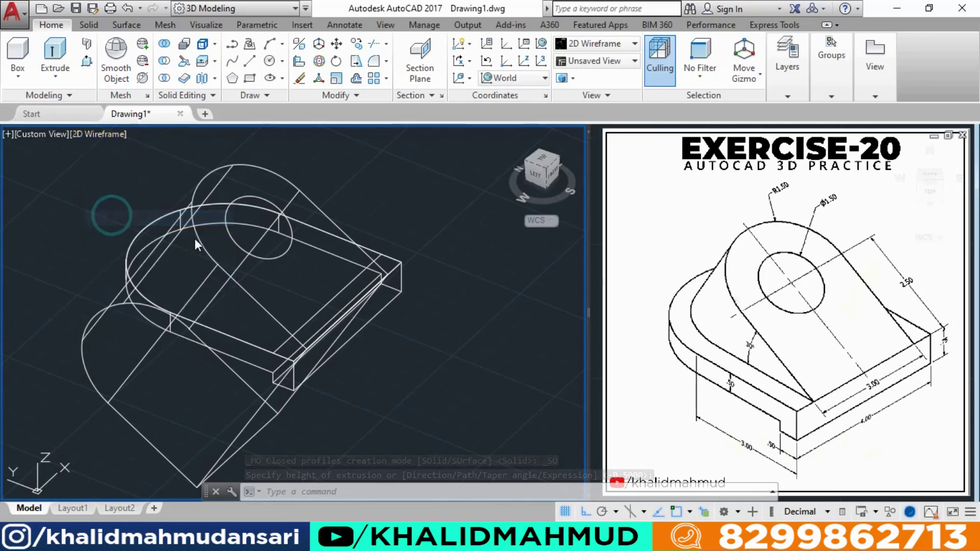
pyautogui.moveTo(372, 239); pyautogui.dragTo(407, 223, button='middle')
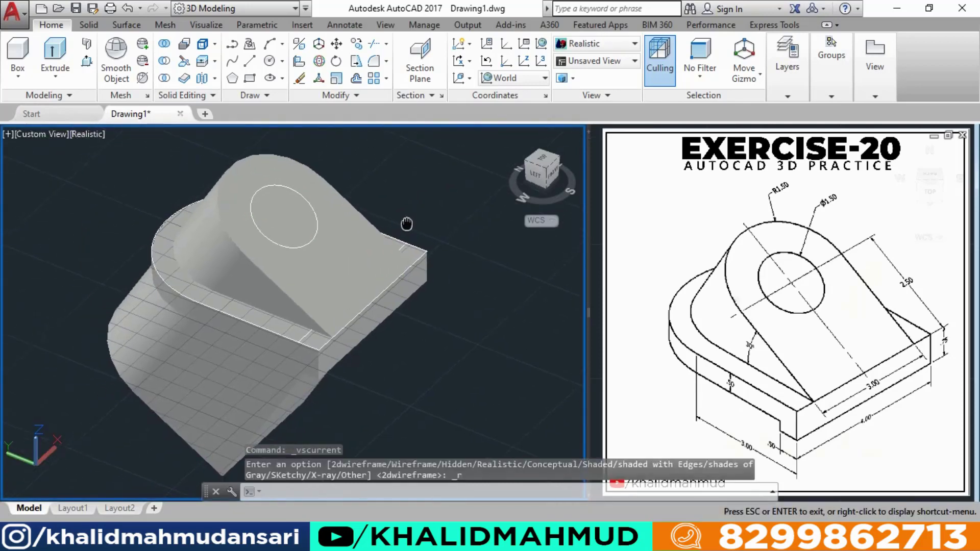
pyautogui.press('Escape')
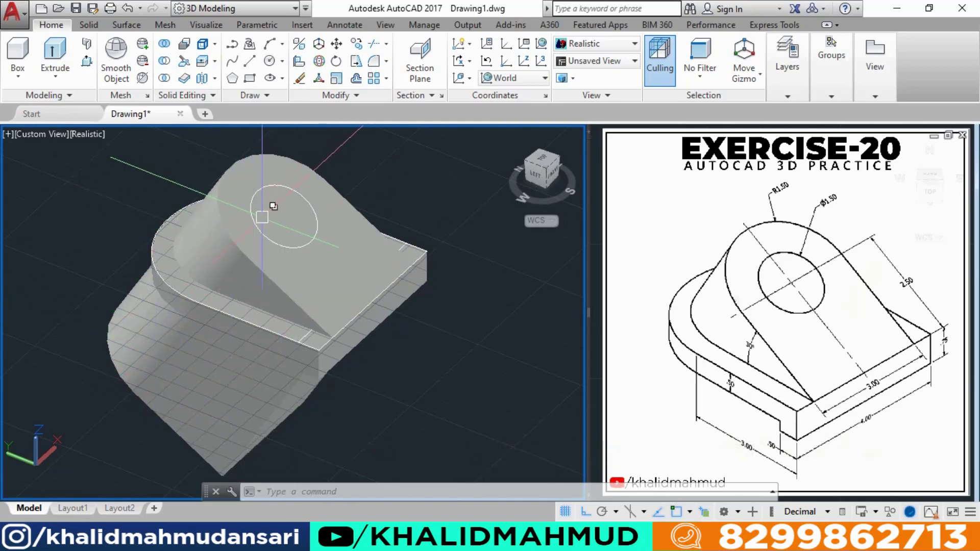
pyautogui.scroll(-2, 254, 199)
pyautogui.moveTo(250, 199); pyautogui.dragTo(301, 290, button='middle')
pyautogui.moveTo(301, 289); pyautogui.dragTo(294, 288)
pyautogui.press('Escape')
pyautogui.write('PLAN')
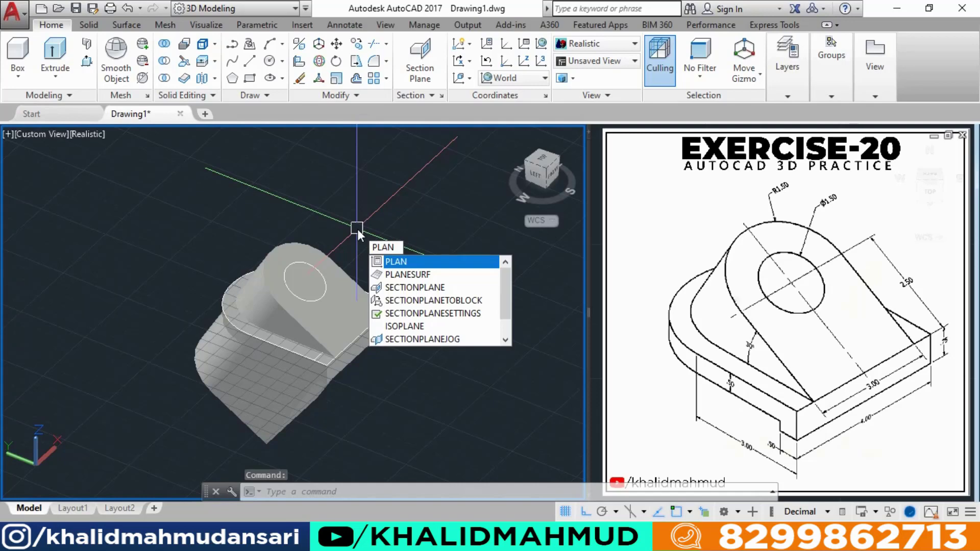
# Create a large PLANESURF planar surface spanning the model at base level.
pyautogui.press('Down')
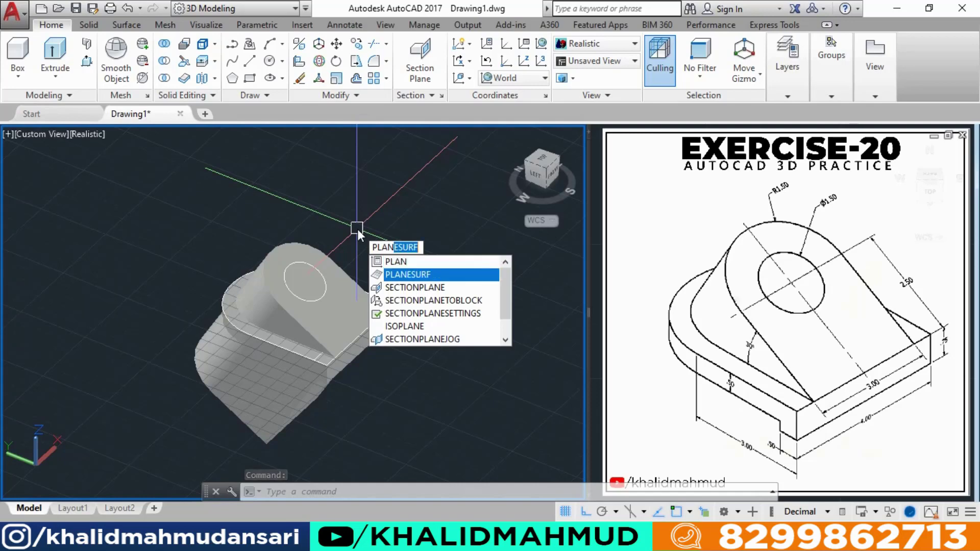
pyautogui.press('Return')
pyautogui.scroll(-2, 357, 228)
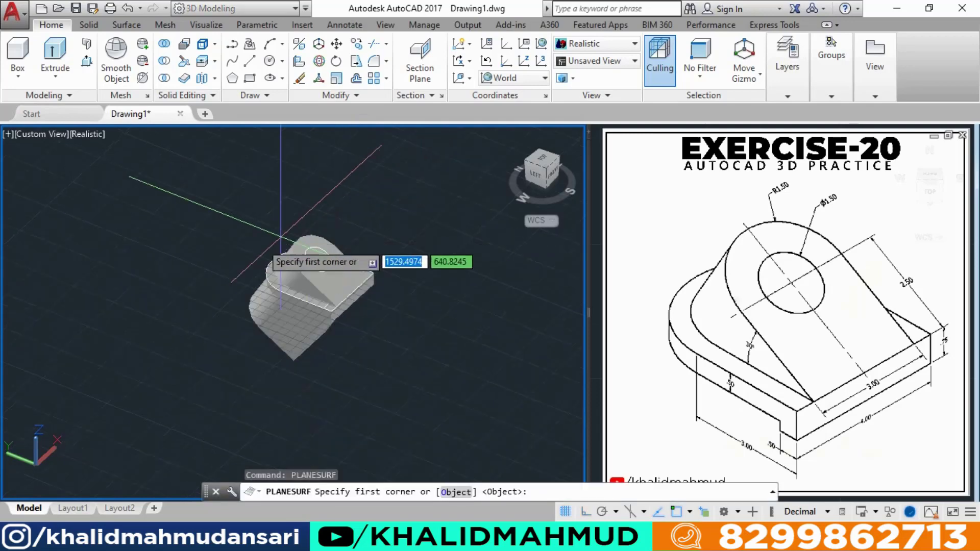
pyautogui.click(32, 291)
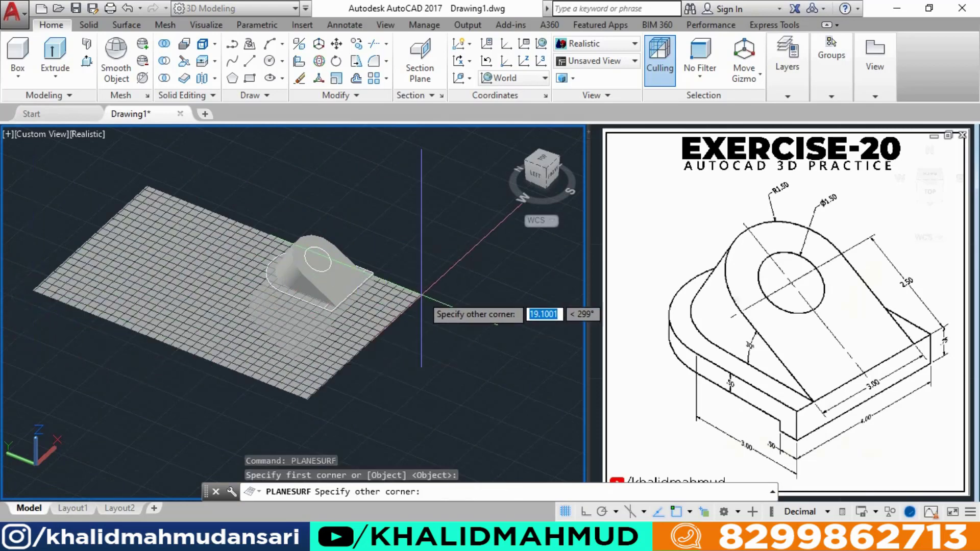
pyautogui.click(494, 245)
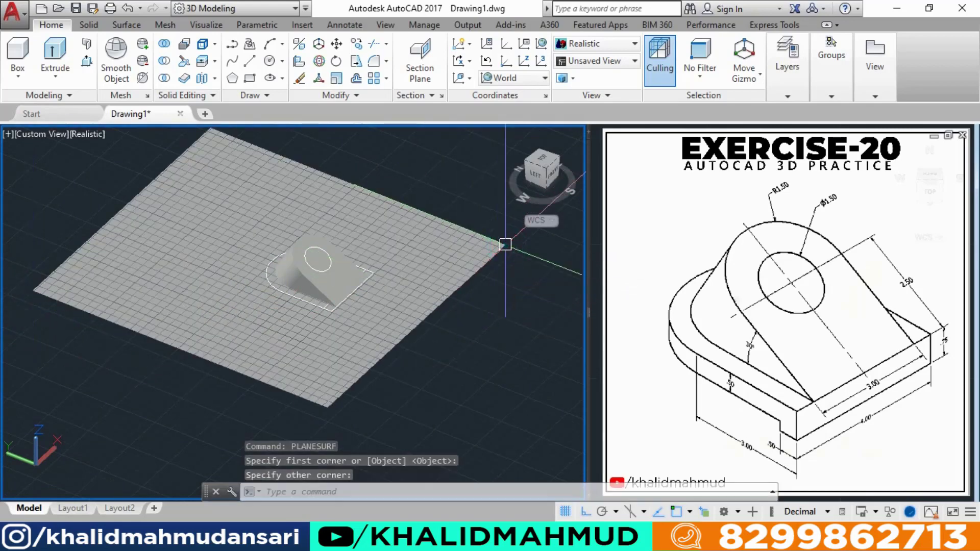
pyautogui.press('Escape')
pyautogui.press('Escape')
pyautogui.moveTo(346, 340); pyautogui.dragTo(354, 348, button='middle')
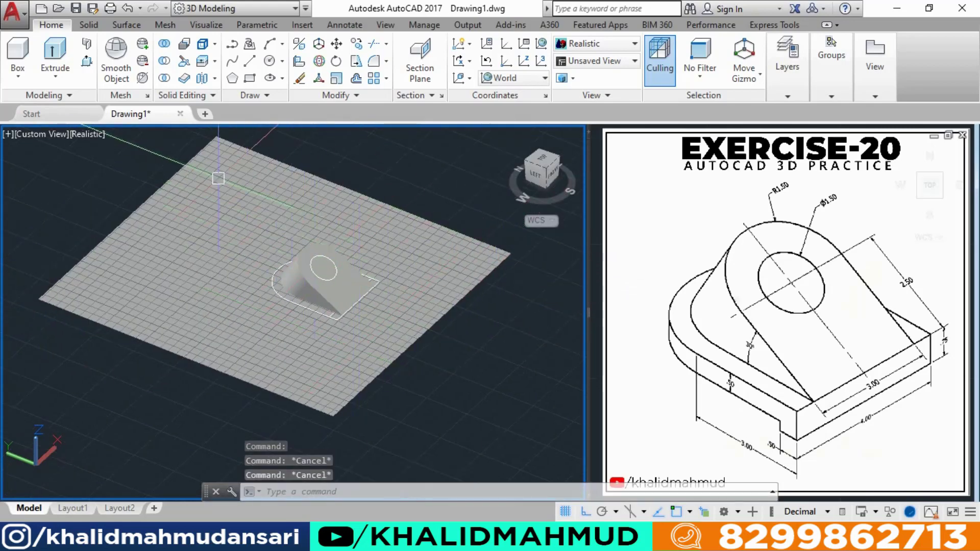
# Slice the extruded plate solid using the planar surface as the cutting plane.
pyautogui.click(184, 67)
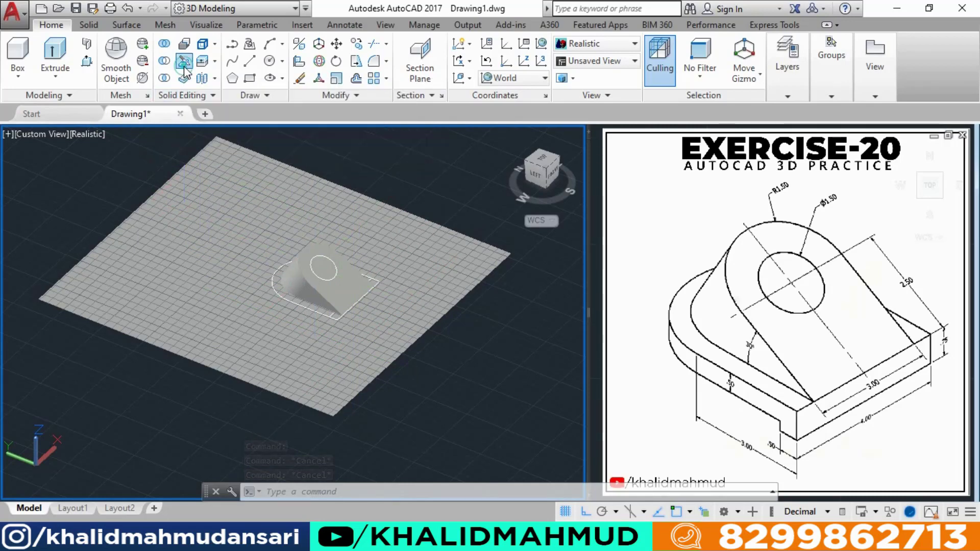
pyautogui.click(308, 277)
pyautogui.click(371, 331)
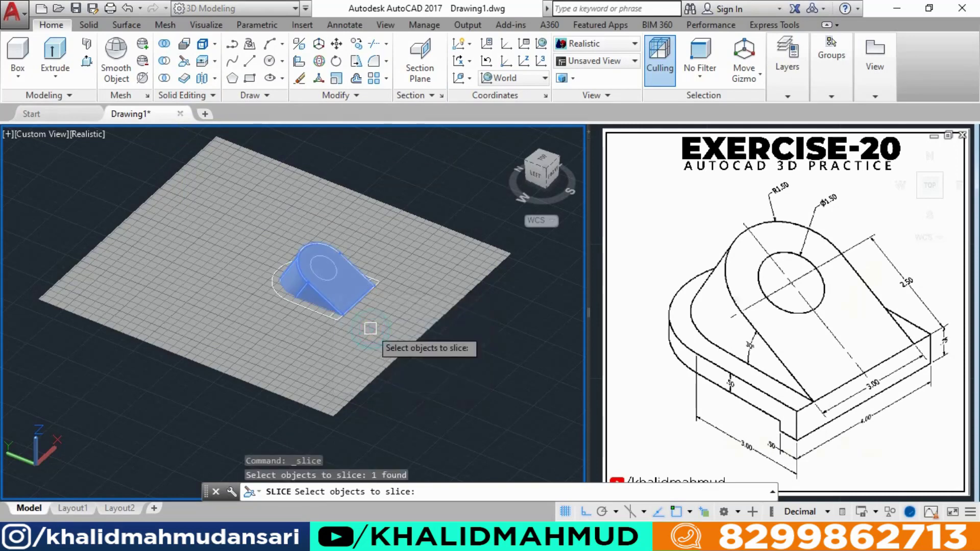
pyautogui.press('Return')
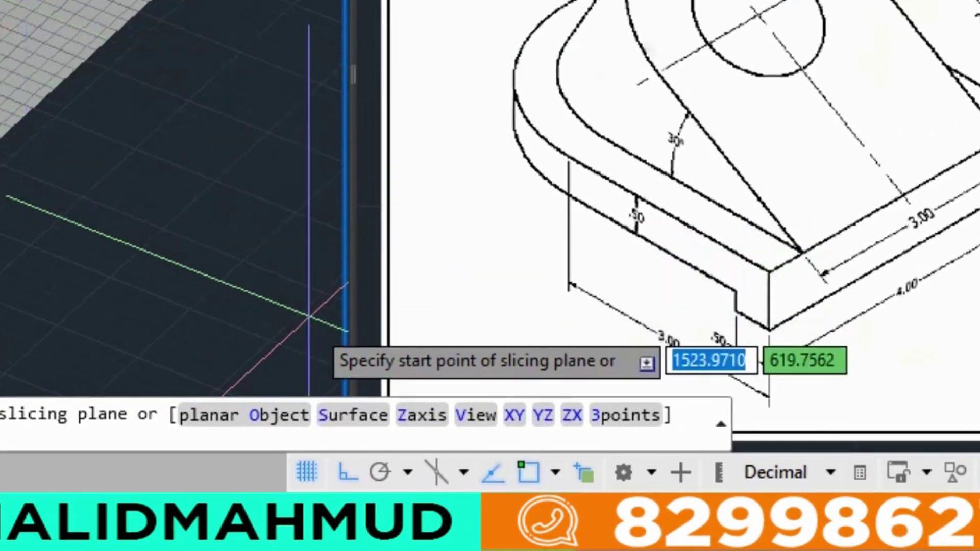
pyautogui.click(329, 426)
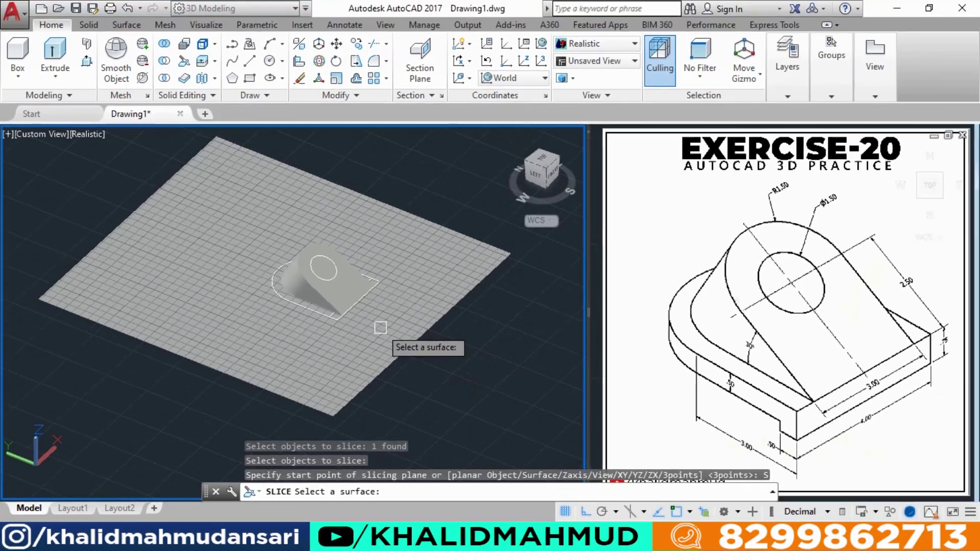
pyautogui.click(380, 328)
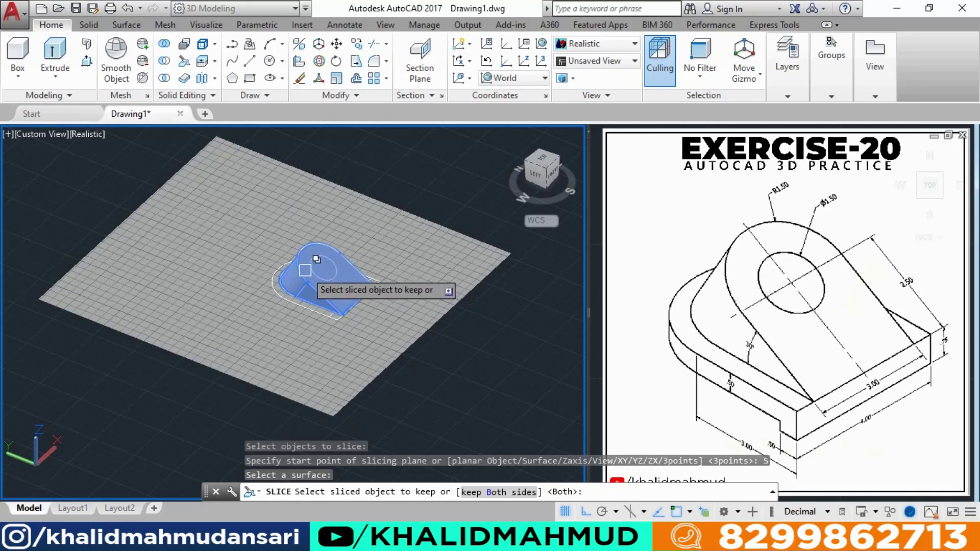
pyautogui.click(306, 271)
pyautogui.click(363, 326)
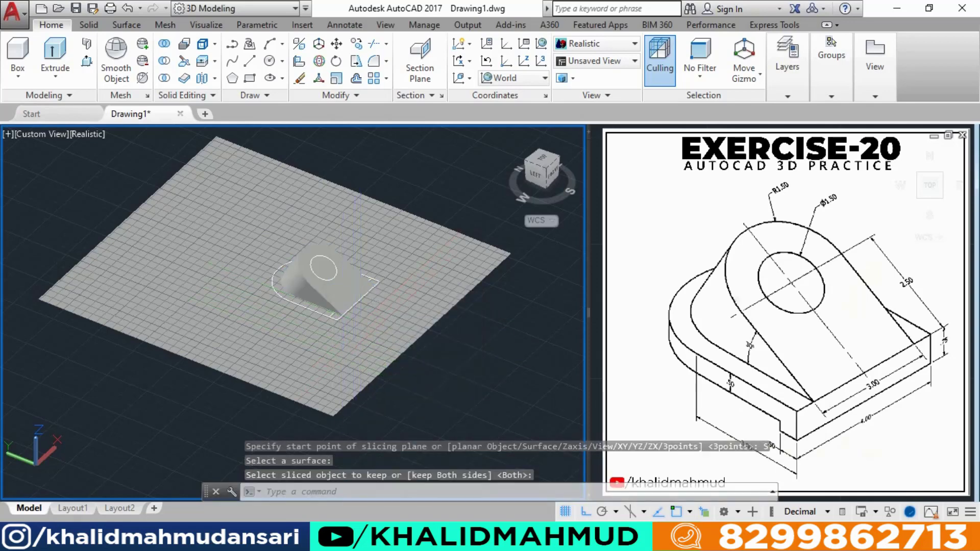
pyautogui.moveTo(323, 283)
pyautogui.keyDown('shift'); pyautogui.mouseDown(button='middle')
pyautogui.moveTo(323, 228)
pyautogui.moveTo(341, 295)
pyautogui.mouseUp(button='middle'); pyautogui.keyUp('shift')
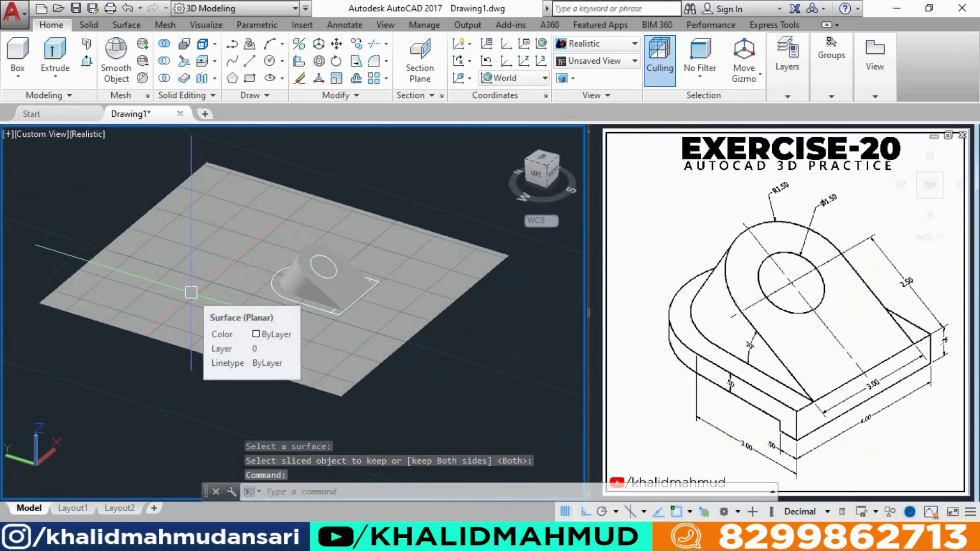
# Erase the planar slicing surface and zoom in on the sliced bracket.
pyautogui.click(191, 293)
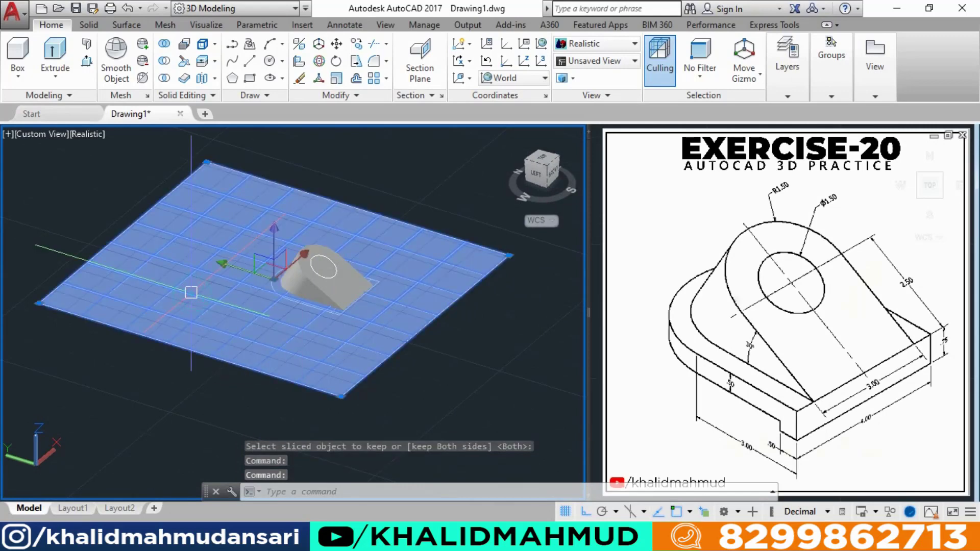
pyautogui.write('e')
pyautogui.press('Return')
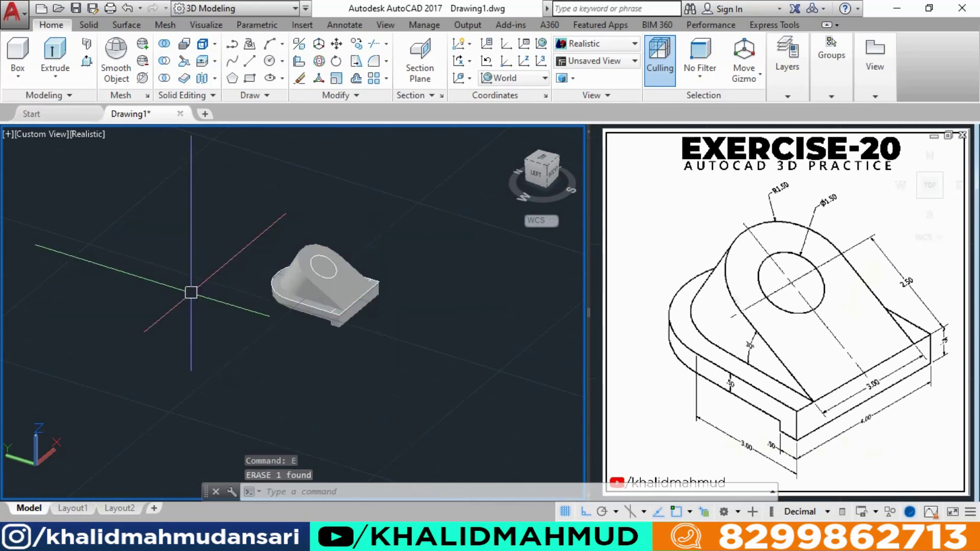
pyautogui.keyDown('shift'); pyautogui.moveTo(284, 306); pyautogui.dragTo(303, 316, button='middle'); pyautogui.keyUp('shift')
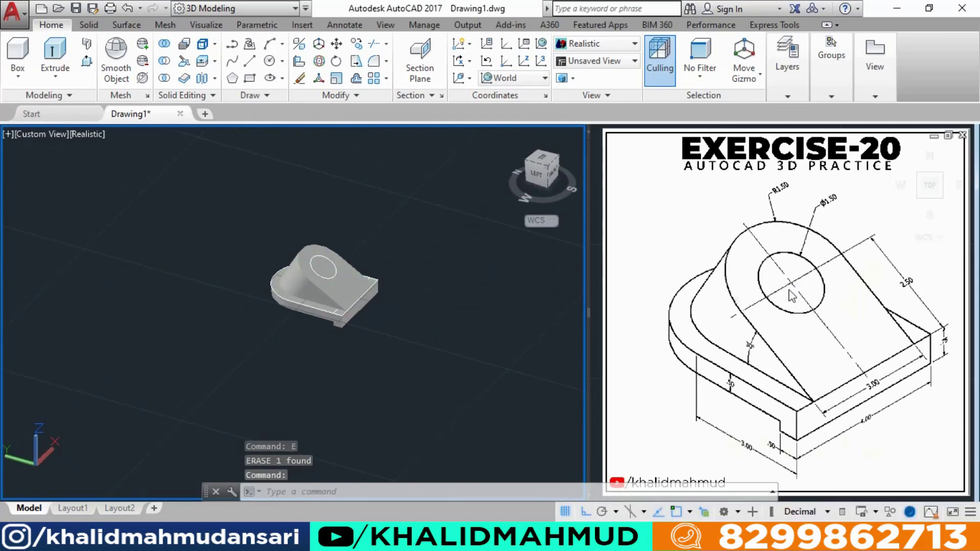
pyautogui.scroll(2, 334, 253)
pyautogui.scroll(3, 338, 253)
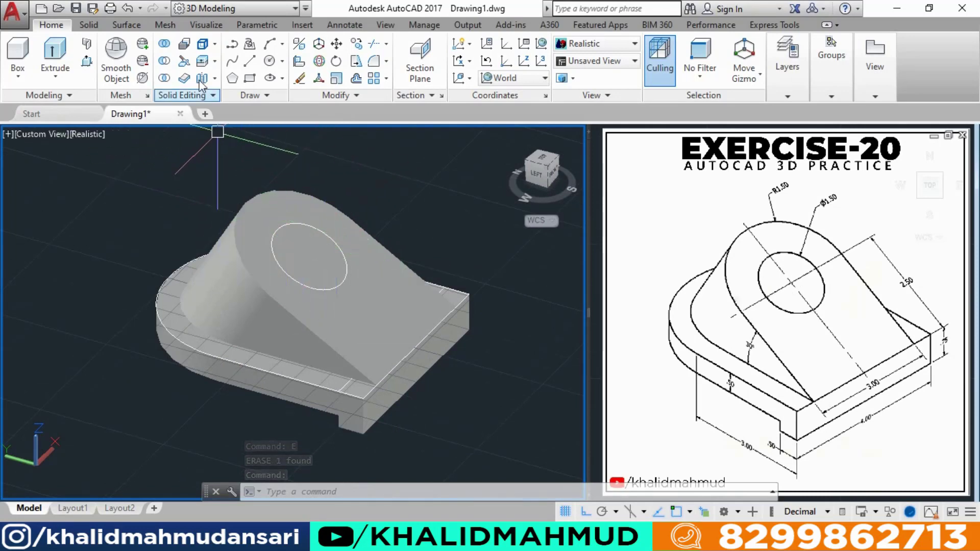
# Union the sloped upright plate solid with the D-shaped base solid.
pyautogui.click(167, 51)
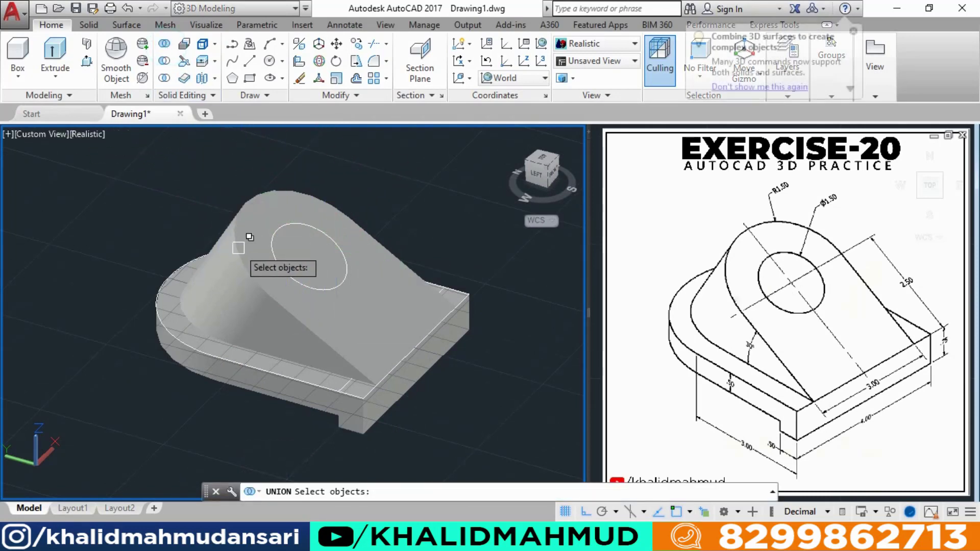
pyautogui.click(237, 248)
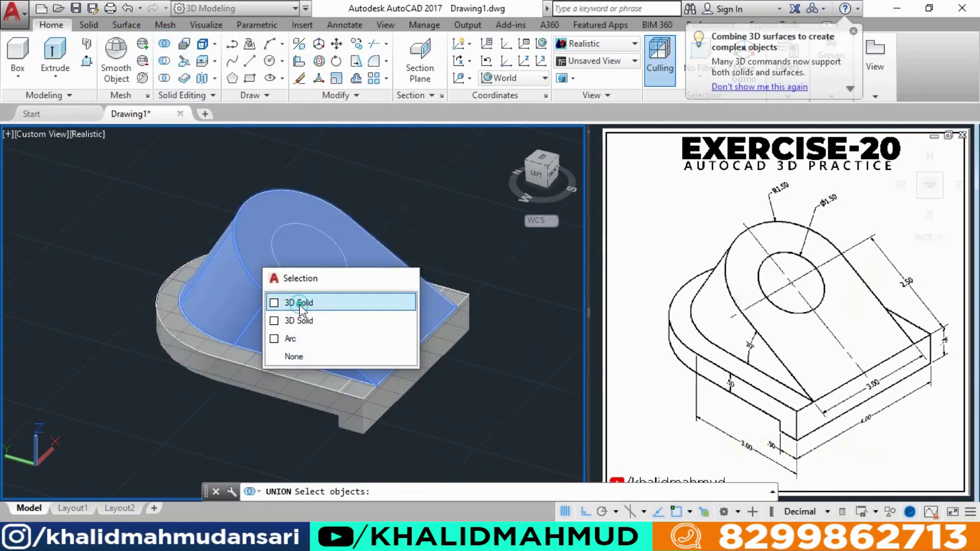
pyautogui.click(296, 302)
pyautogui.click(203, 350)
pyautogui.click(263, 422)
pyautogui.click(205, 367)
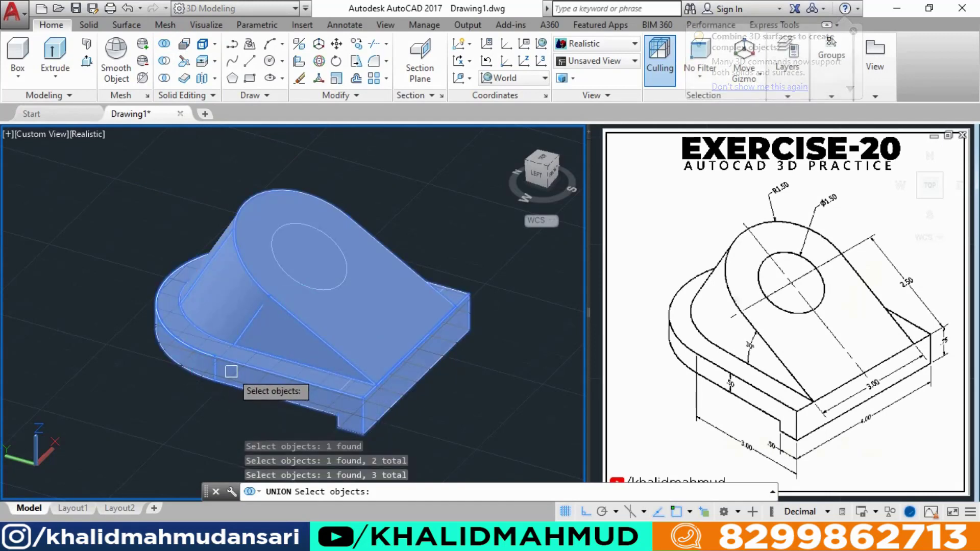
pyautogui.press('Return')
pyautogui.click(229, 290)
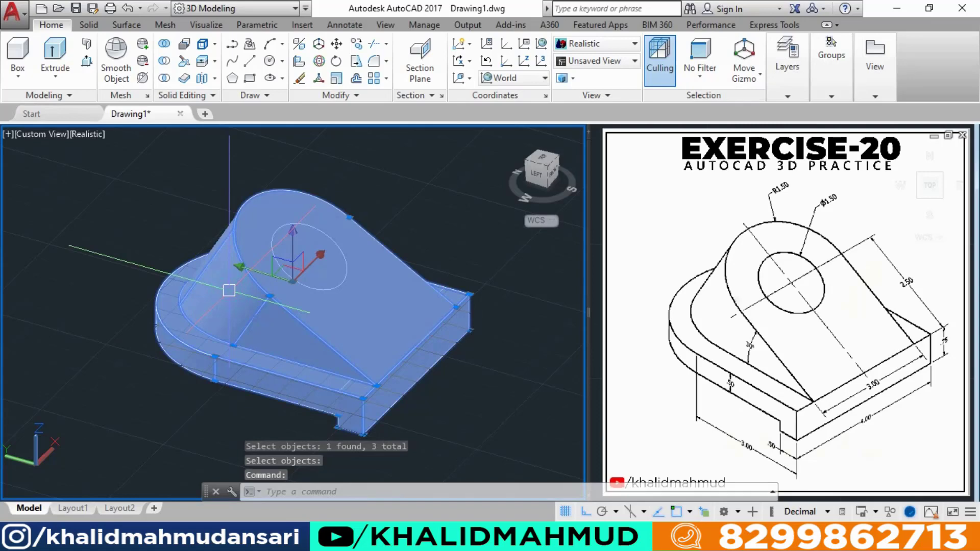
pyautogui.press('Escape')
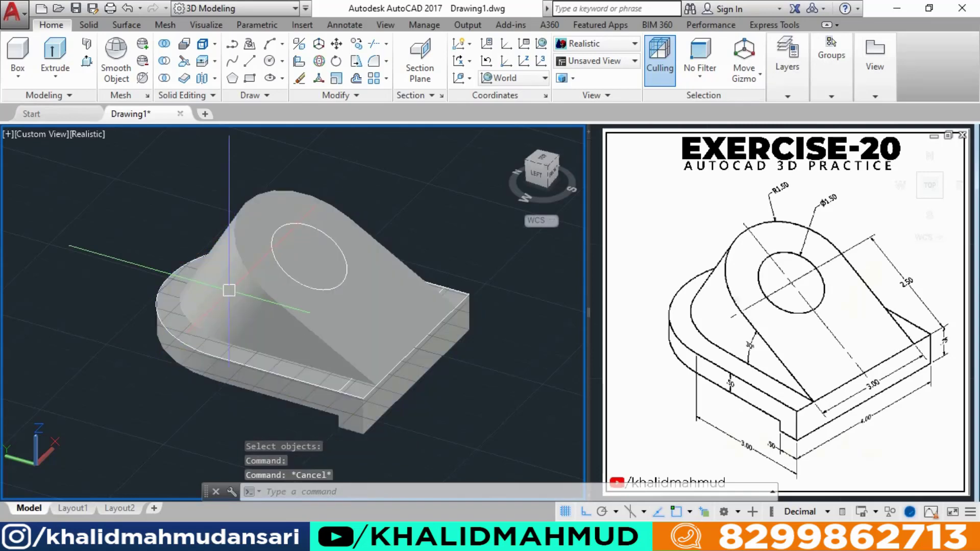
# Extrude the 1.50 hole circle into a long cylinder passing through the sloped plate.
pyautogui.click(62, 60)
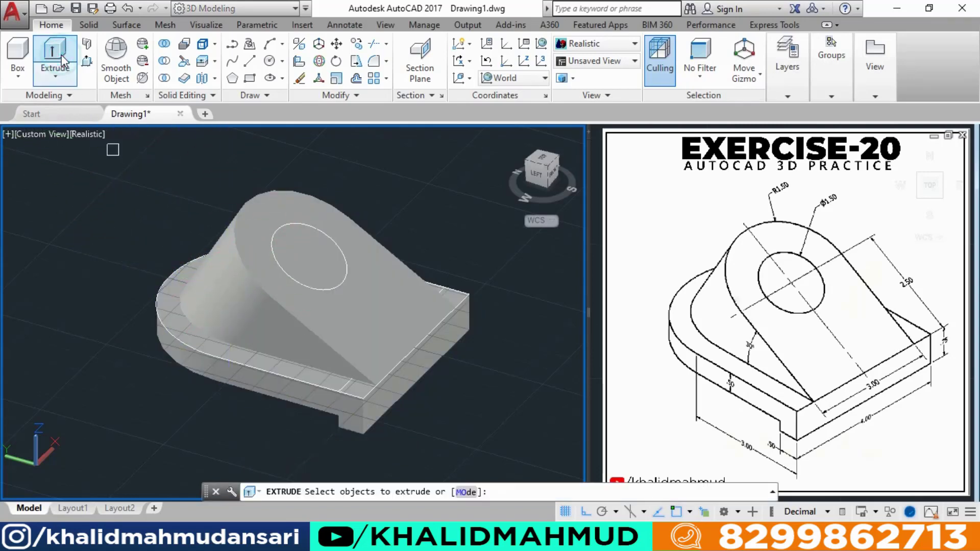
pyautogui.click(283, 261)
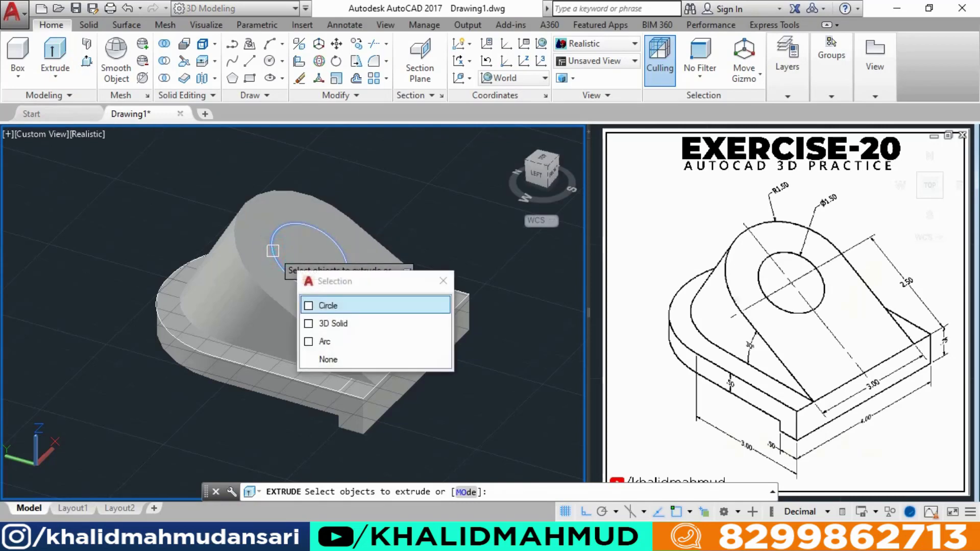
pyautogui.click(328, 306)
pyautogui.press('Return')
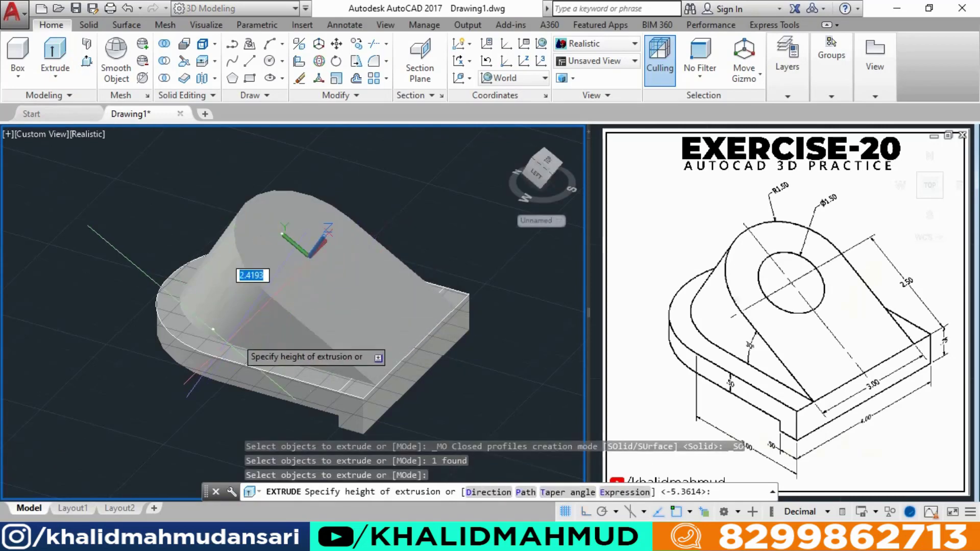
pyautogui.click(124, 421)
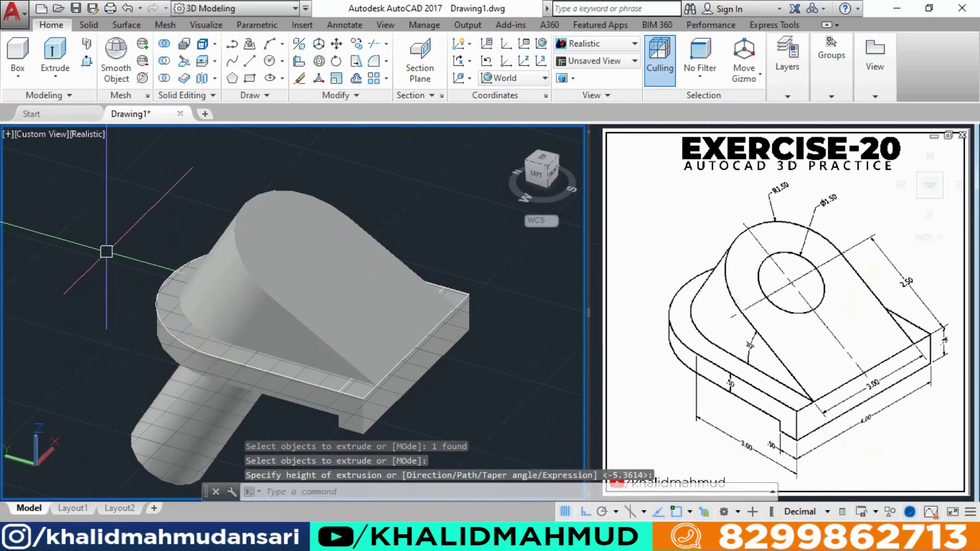
pyautogui.click(163, 61)
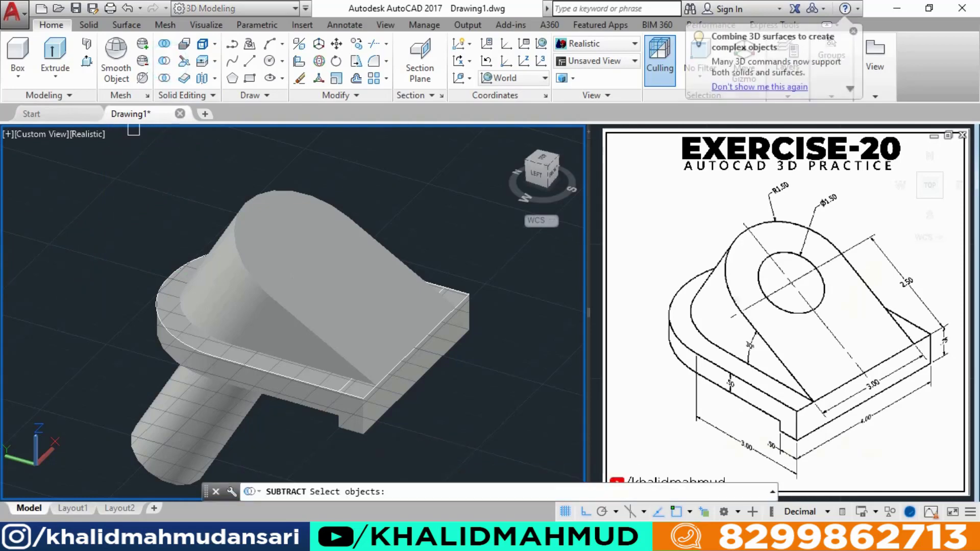
# Subtract the cylinder from the bracket to cut the 1.50 hole, then turn the grid off.
pyautogui.click(241, 282)
pyautogui.click(306, 338)
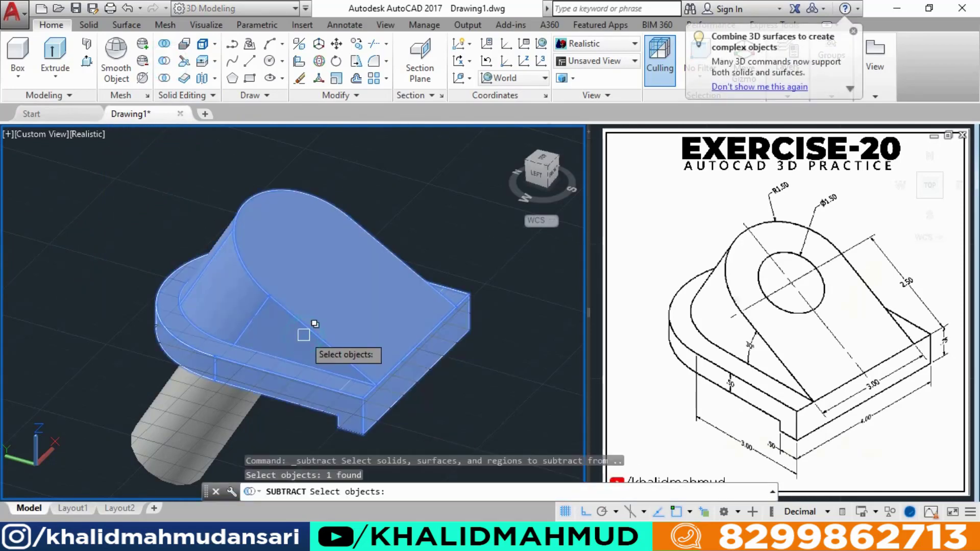
pyautogui.press('Return')
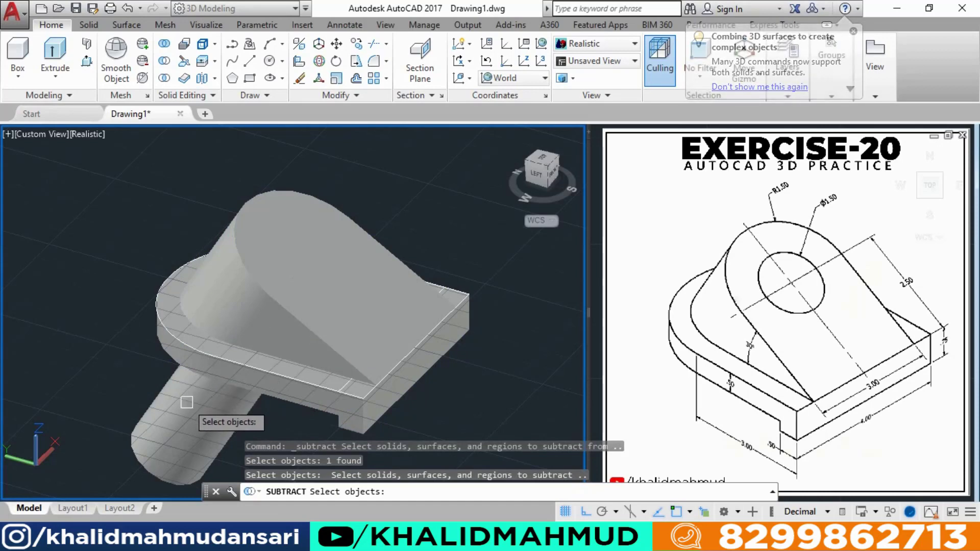
pyautogui.click(187, 403)
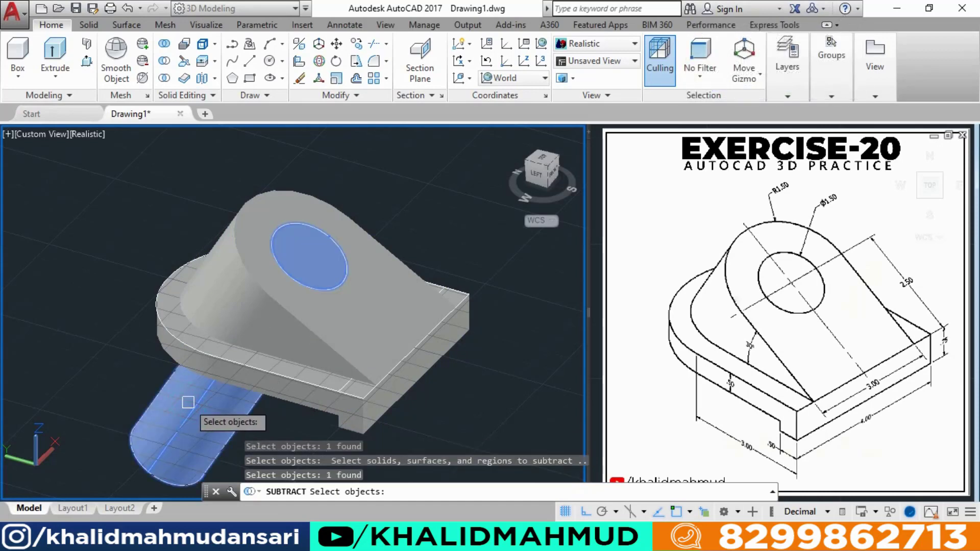
pyautogui.press('Return')
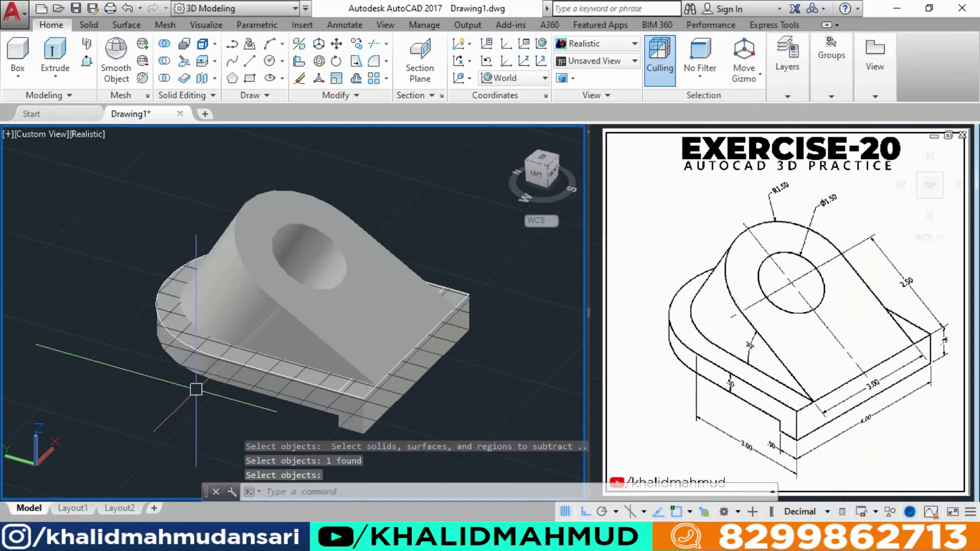
pyautogui.click(558, 510)
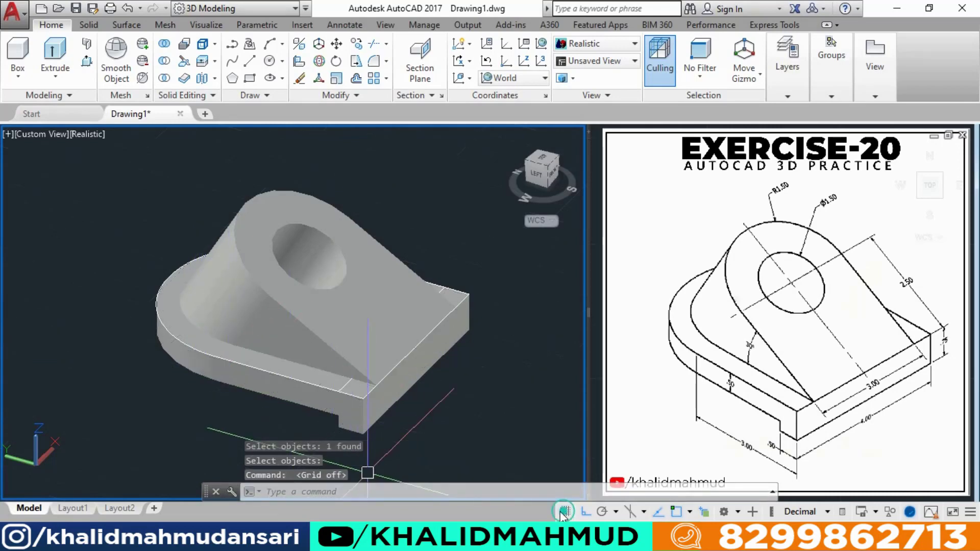
pyautogui.moveTo(453, 357)
pyautogui.keyDown('shift'); pyautogui.mouseDown(button='middle')
pyautogui.moveTo(378, 352)
pyautogui.moveTo(418, 345)
pyautogui.moveTo(388, 342)
pyautogui.mouseUp(button='middle'); pyautogui.keyUp('shift')
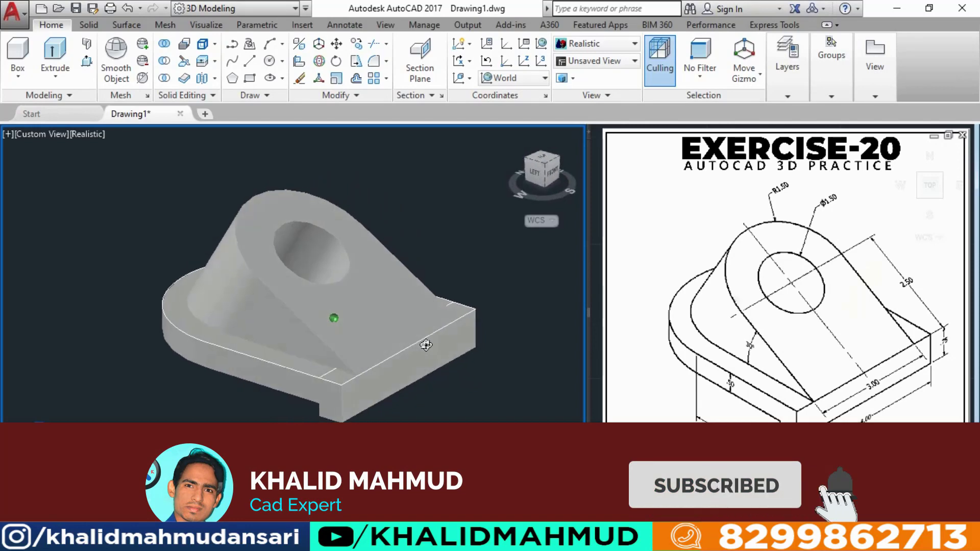
# Erase the bracket solid temporarily with E.
pyautogui.click(333, 319)
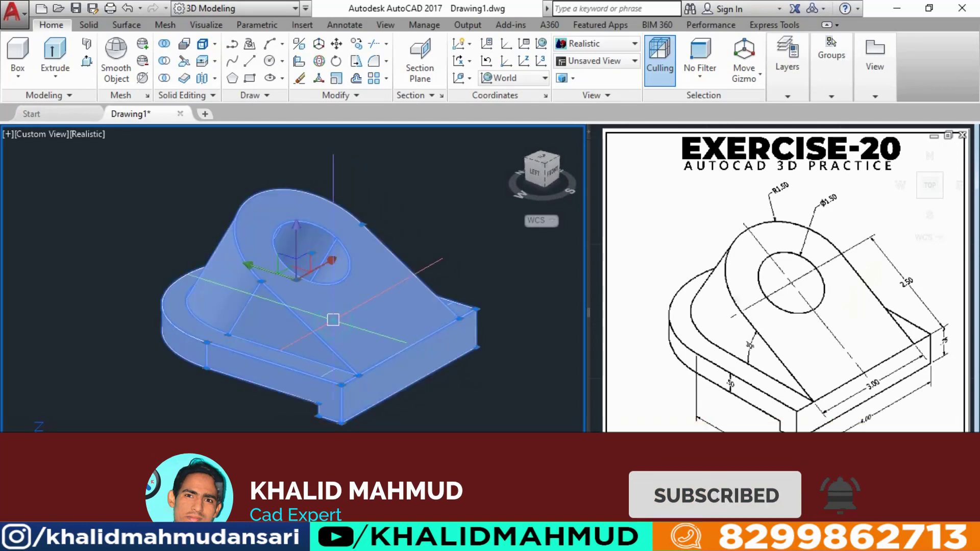
pyautogui.write('E')
pyautogui.press('Return')
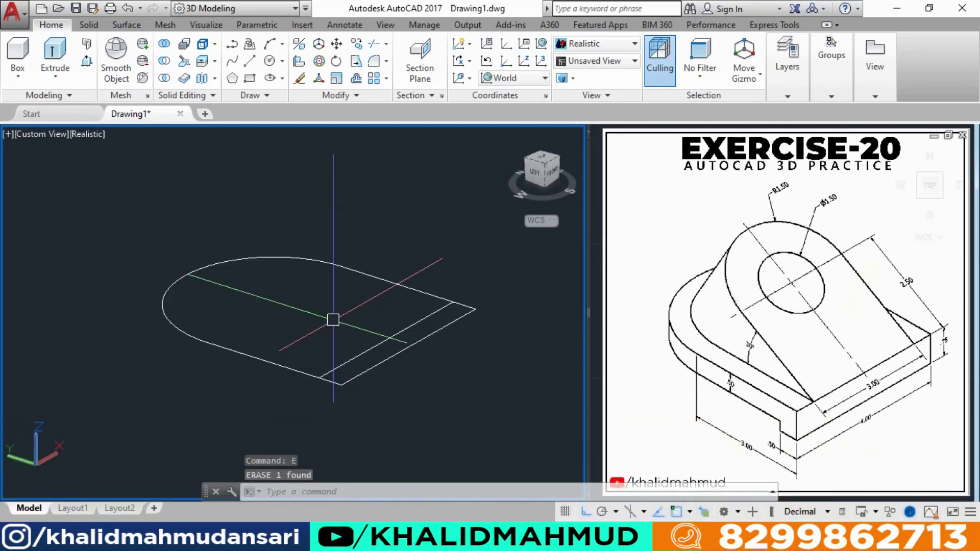
# Move the D-shaped base outline off to the left, then restore the bracket solid with OOPS.
pyautogui.click(493, 279)
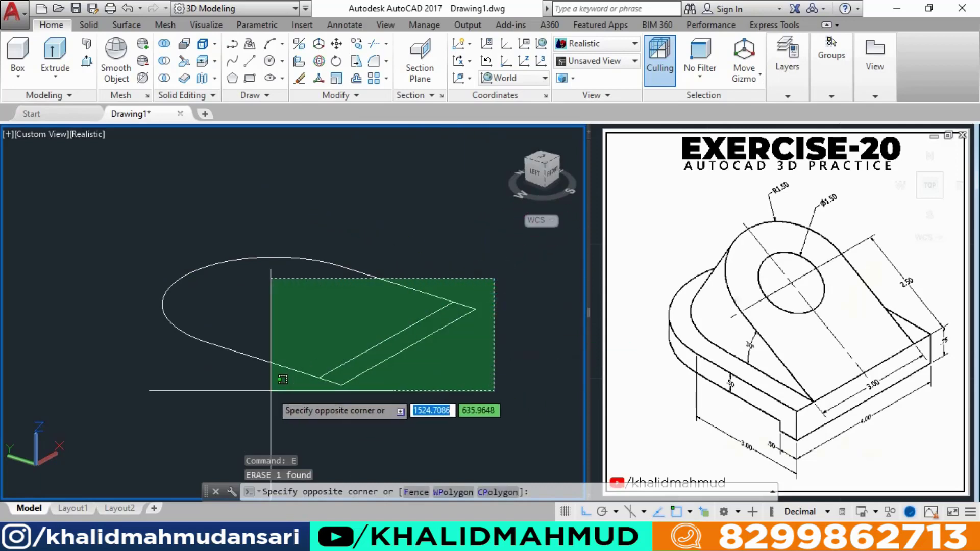
pyautogui.click(256, 399)
pyautogui.click(358, 240)
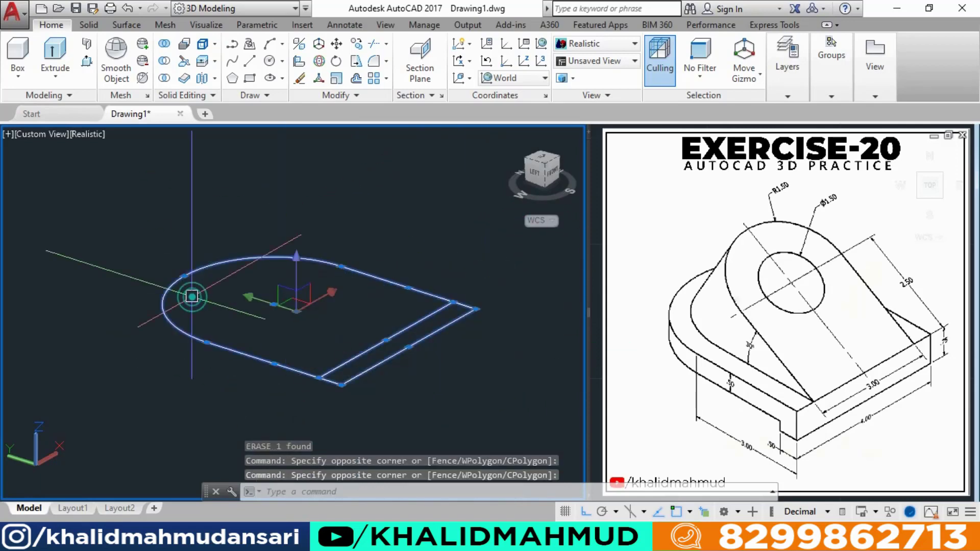
pyautogui.click(204, 275)
pyautogui.write('m')
pyautogui.press('Return')
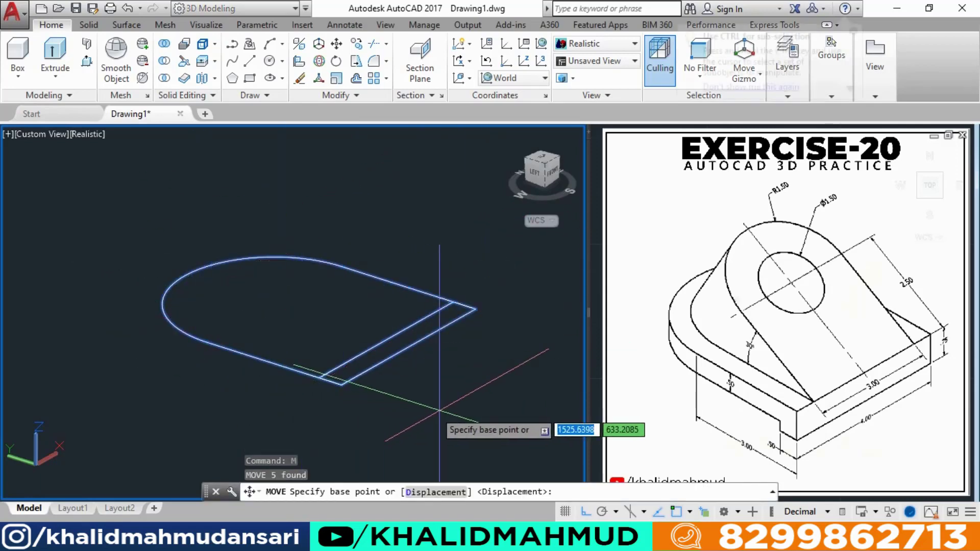
pyautogui.click(444, 411)
pyautogui.click(88, 296)
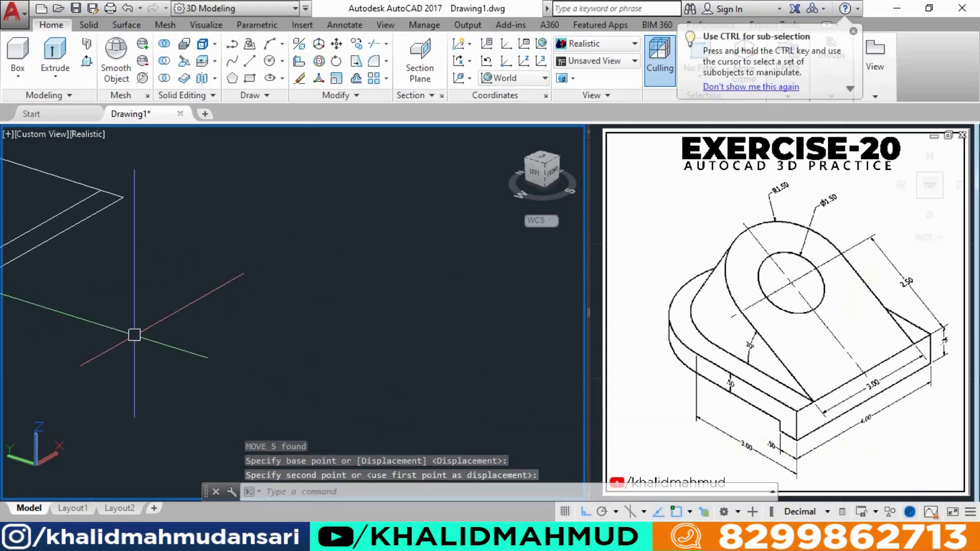
pyautogui.write('Oops')
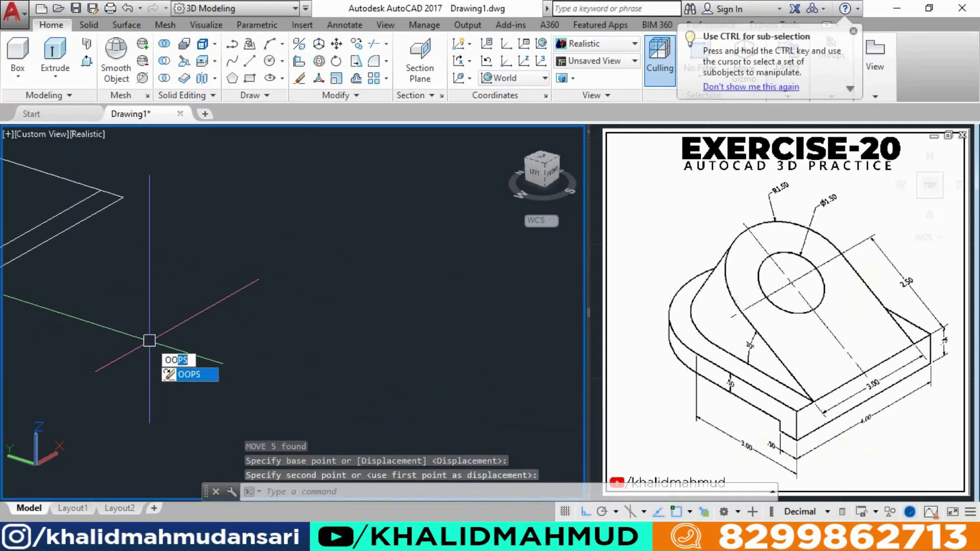
pyautogui.press('Return')
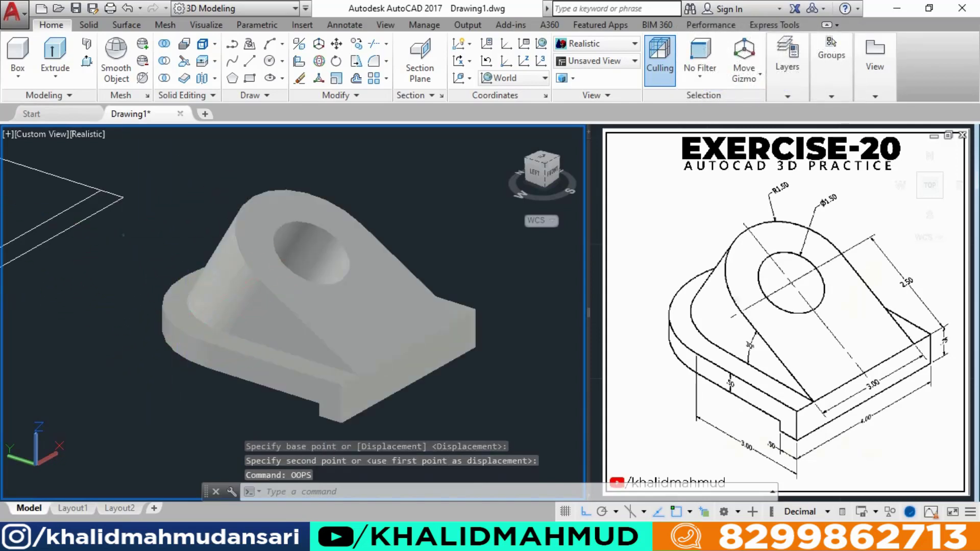
# Delete the three leftover outline pieces and orbit around the finished holed bracket.
pyautogui.click(76, 197)
pyautogui.click(73, 192)
pyautogui.press('Delete')
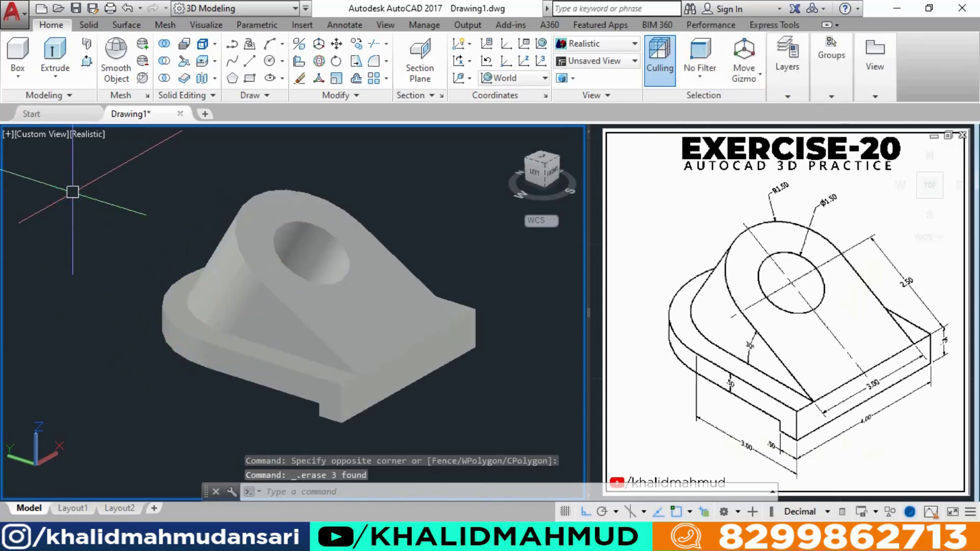
pyautogui.moveTo(366, 321)
pyautogui.keyDown('shift'); pyautogui.mouseDown(button='middle')
pyautogui.moveTo(309, 317)
pyautogui.moveTo(321, 332)
pyautogui.moveTo(390, 328)
pyautogui.moveTo(366, 326)
pyautogui.mouseUp(button='middle'); pyautogui.keyUp('shift')
pyautogui.press('Escape')
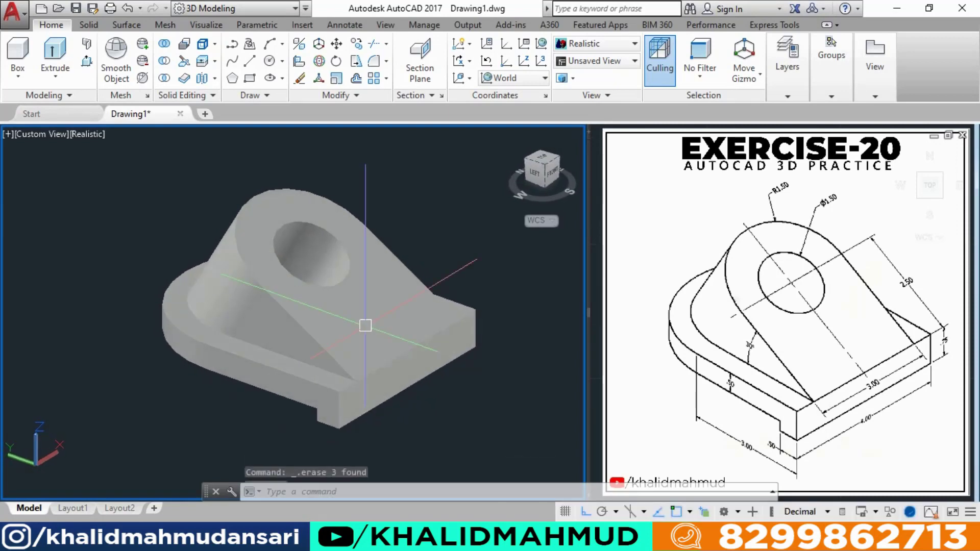
pyautogui.press('Escape')
pyautogui.press('Escape')
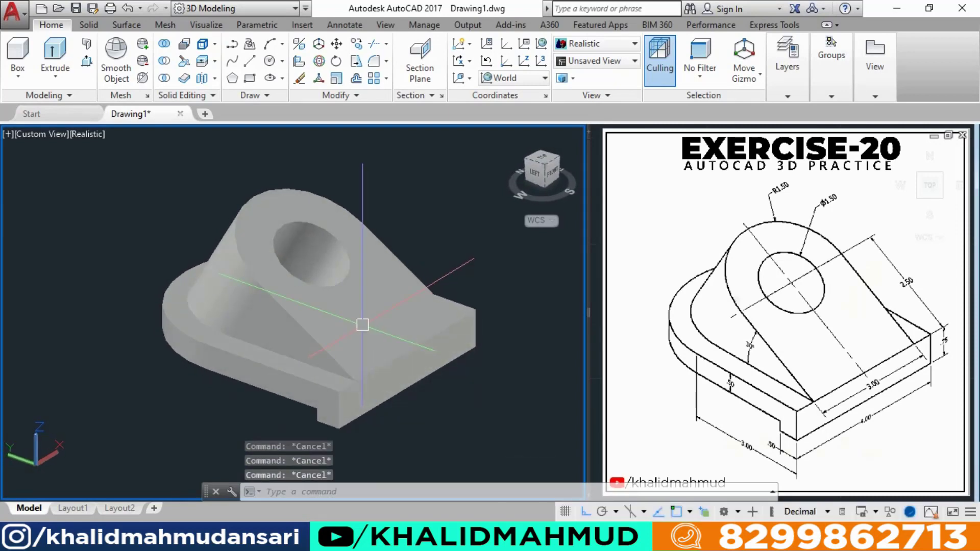